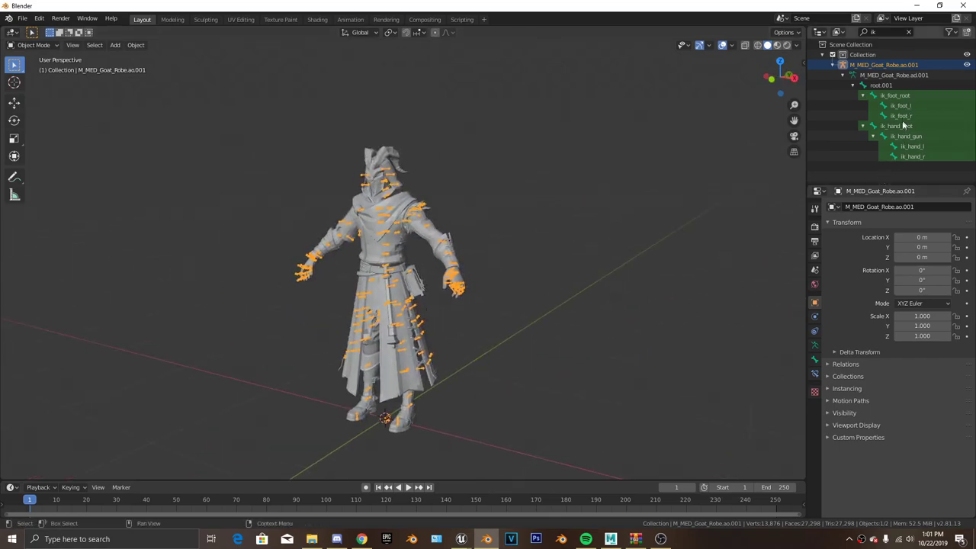
# Clear the outliner's name filter and switch the M_MED_Goat_Robe.ao.001 armature to Edit Mode
pyautogui.moveTo(450, 244); pyautogui.dragTo(404, 309, button='middle')
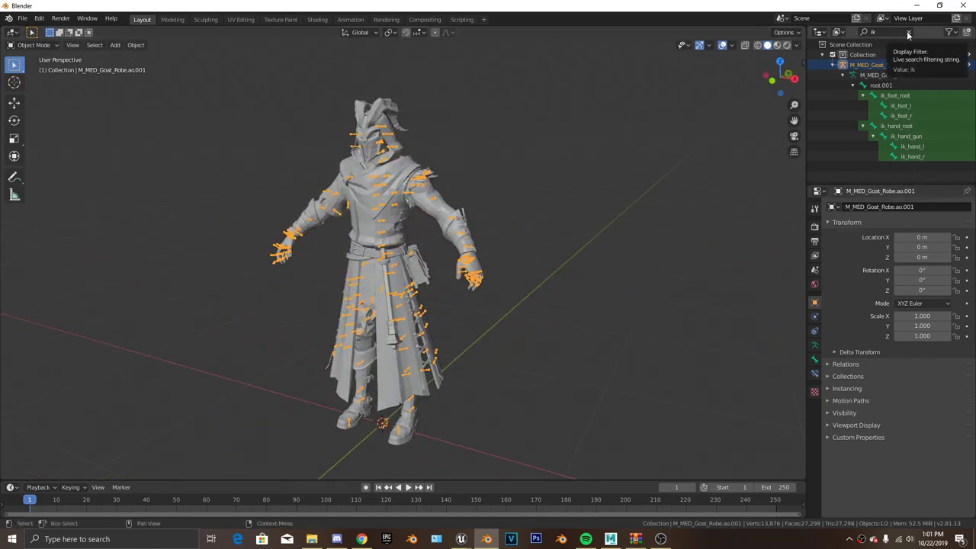
pyautogui.scroll(4, 256, 224)
pyautogui.moveTo(256, 224); pyautogui.dragTo(456, 369, button='middle')
pyautogui.scroll(-4, 404, 245)
pyautogui.click(867, 65)
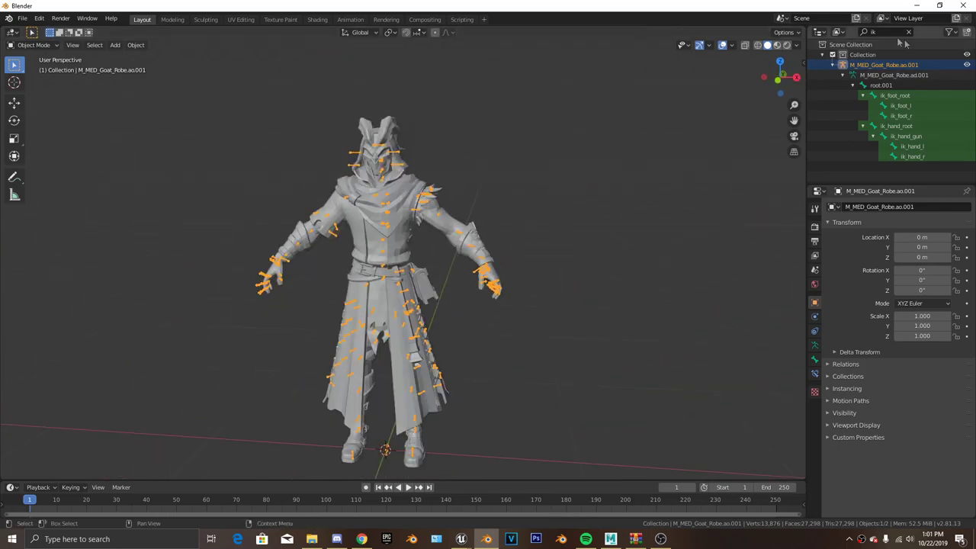
pyautogui.moveTo(381, 207); pyautogui.dragTo(352, 226, button='middle')
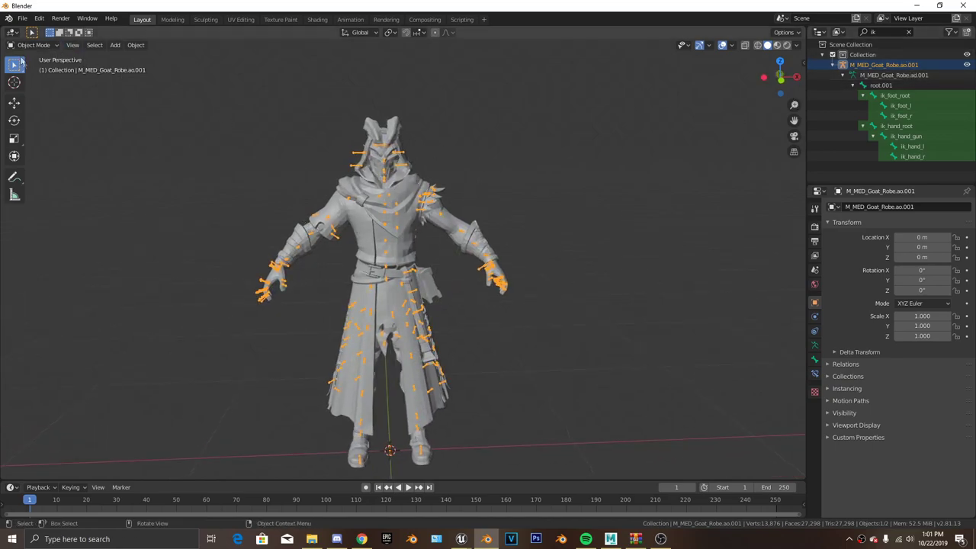
pyautogui.click(909, 32)
pyautogui.click(29, 45)
pyautogui.click(33, 68)
# Select all bones in the armature that share the .001 suffix and delete them
pyautogui.moveTo(457, 206); pyautogui.dragTo(507, 209, button='middle')
pyautogui.click(832, 65)
pyautogui.click(842, 95)
pyautogui.click(881, 115)
pyautogui.click(94, 45)
pyautogui.click(190, 269)
pyautogui.press('x')
# Set clavicle_l as the parent of the upperarm_l bone
pyautogui.moveTo(610, 195); pyautogui.dragTo(577, 195, button='middle')
pyautogui.click(892, 118)
pyautogui.click(814, 359)
pyautogui.click(915, 382)
pyautogui.write('clas')
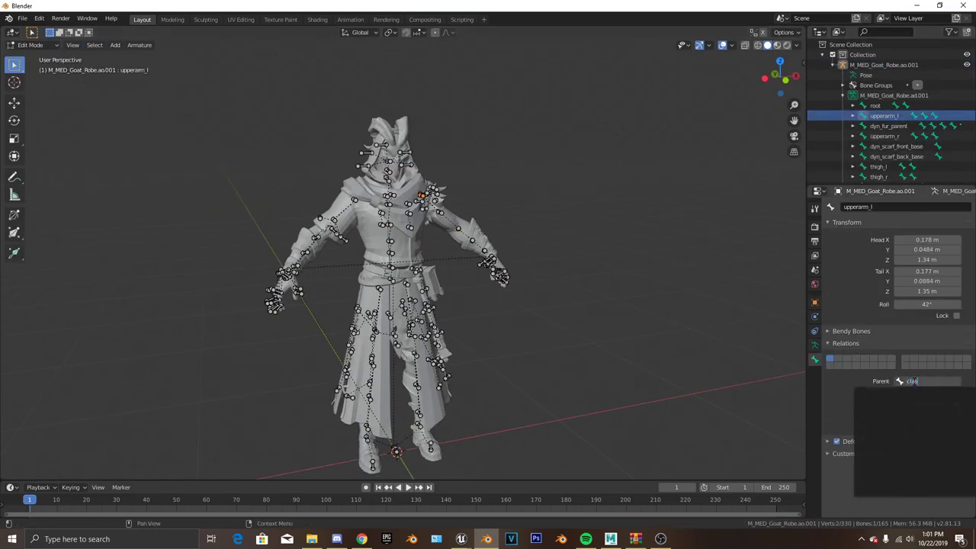
pyautogui.press('Return')
# Parent the dyn_fur_parent bone to the upper arm bone
pyautogui.click(892, 116)
pyautogui.scroll(-1, 893, 124)
pyautogui.scroll(5, 579, 194)
pyautogui.moveTo(580, 194)
pyautogui.mouseDown(button='middle')
pyautogui.moveTo(511, 194)
pyautogui.moveTo(591, 190)
pyautogui.mouseUp(button='middle')
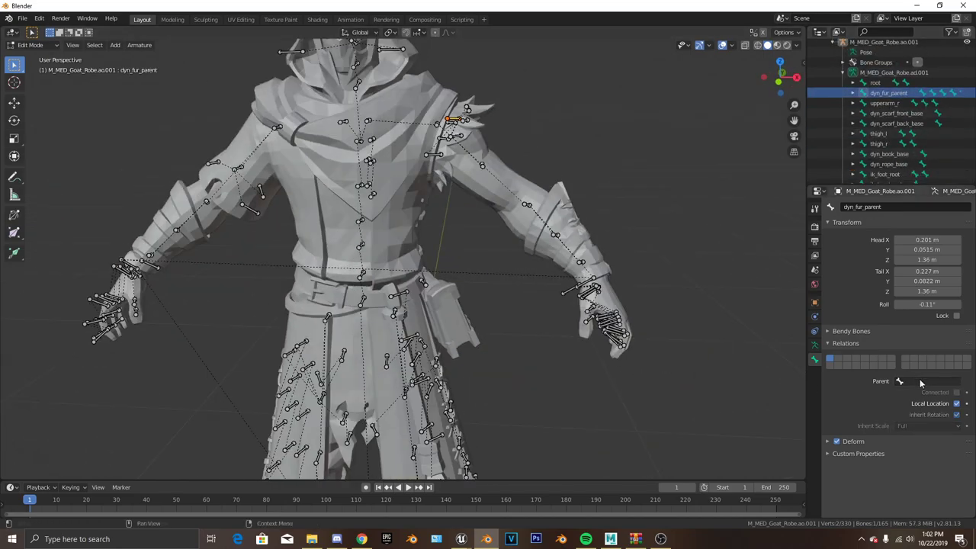
pyautogui.click(920, 381)
pyautogui.write('u')
pyautogui.press('Return')
# Set the clavicle_r bone as the parent of upperarm_r
pyautogui.click(890, 96)
pyautogui.click(912, 381)
pyautogui.write('cla')
pyautogui.press('Down')
pyautogui.press('Down')
pyautogui.press('Return')
# Select the dyn_scarf_front_base bone and try moving it
pyautogui.click(916, 96)
pyautogui.scroll(-4, 465, 221)
pyautogui.press('g')
pyautogui.click(526, 236)
pyautogui.moveTo(458, 221); pyautogui.dragTo(462, 264, button='middle')
pyautogui.hotkey('ctrl', 'z')
# Assign a parent bone to dyn_scarf_front_base
pyautogui.scroll(4, 442, 198)
pyautogui.moveTo(431, 172); pyautogui.dragTo(450, 152, button='middle')
pyautogui.scroll(5, 456, 135)
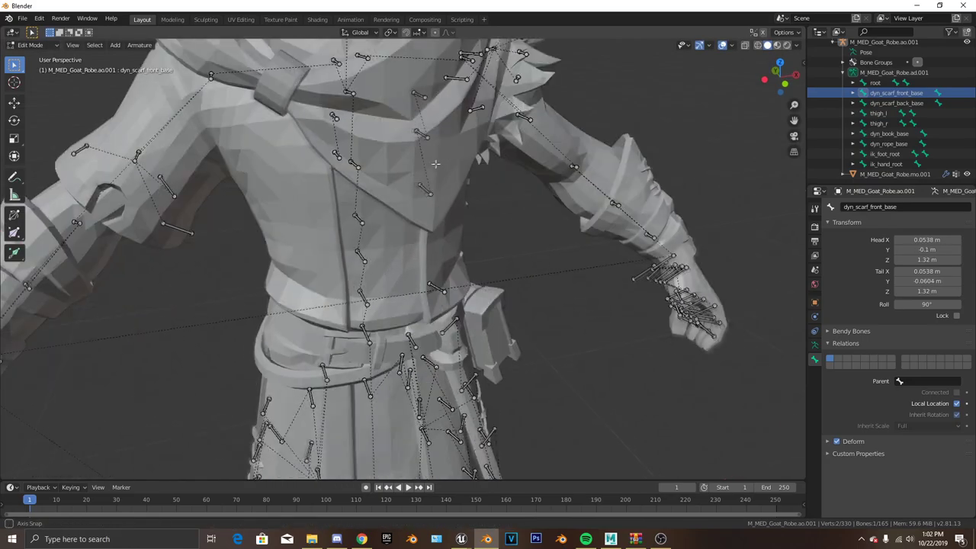
pyautogui.click(922, 381)
pyautogui.click(898, 211)
pyautogui.press('Escape')
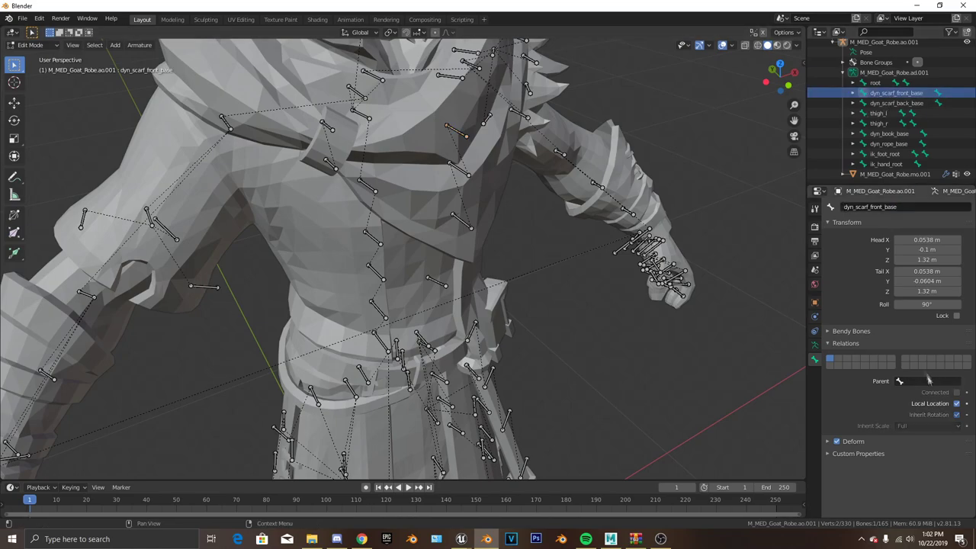
pyautogui.click(920, 381)
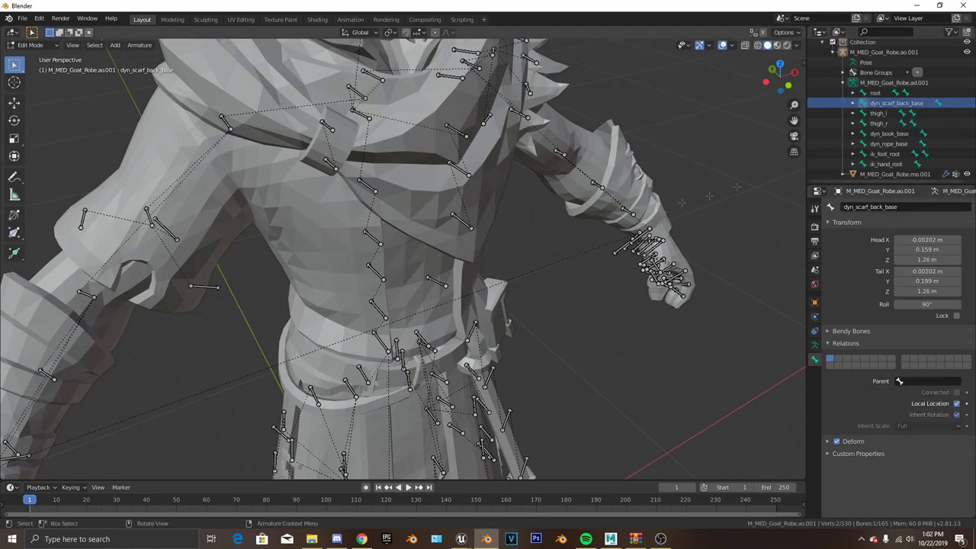
# Set spine_04 as the parent of the dyn_scarf_back_base bone
pyautogui.click(926, 380)
pyautogui.write('spine_03')
pyautogui.press('Return')
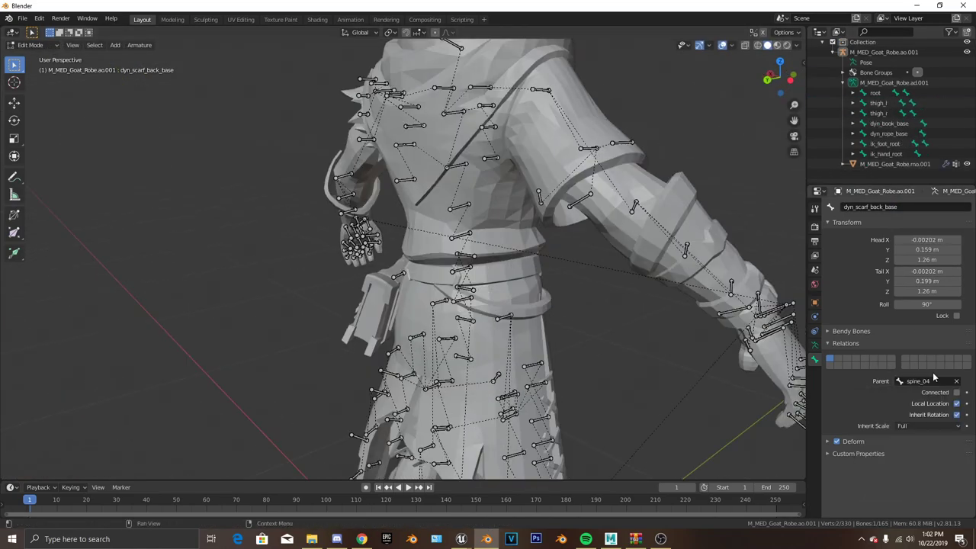
# Parent the thigh_l and thigh_r bones to the pelvis bone
pyautogui.click(878, 114)
pyautogui.click(920, 380)
pyautogui.write('pel')
pyautogui.press('Return')
pyautogui.click(878, 116)
pyautogui.hotkey('ctrl', 'z')
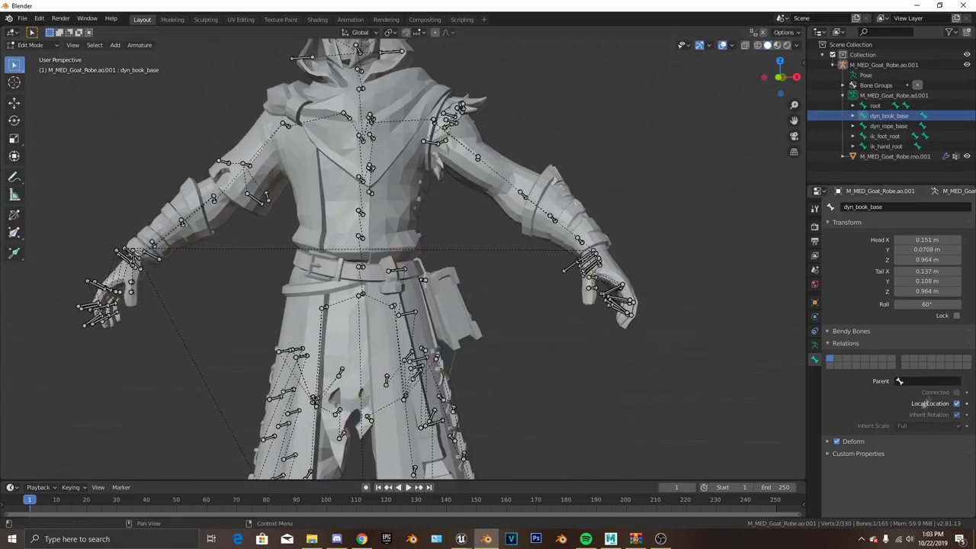
# Parent the dyn_book_base bone to the pelvis and assign a parent to the dyn_rope_base bone
pyautogui.click(934, 381)
pyautogui.write('pel')
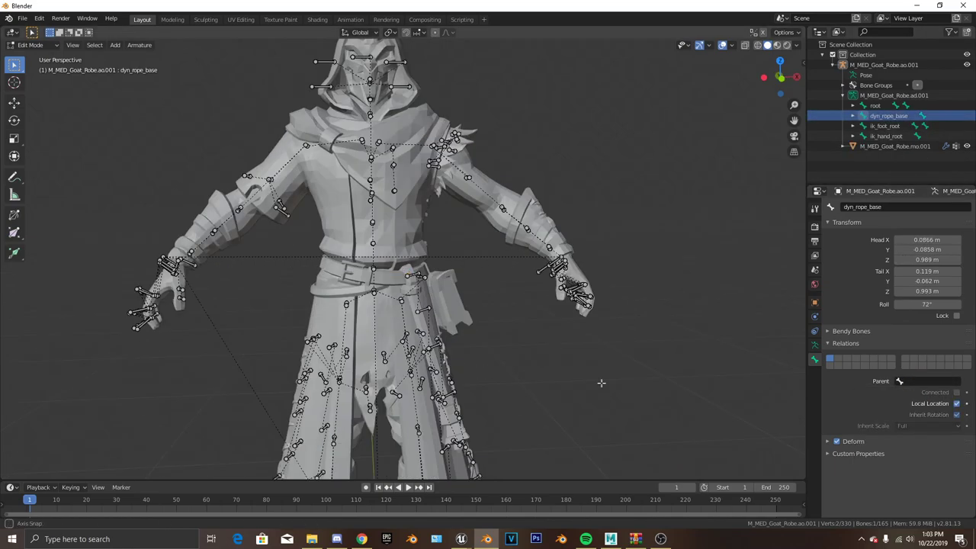
pyautogui.click(920, 384)
pyautogui.press('Escape')
pyautogui.hotkey('ctrl', 'z')
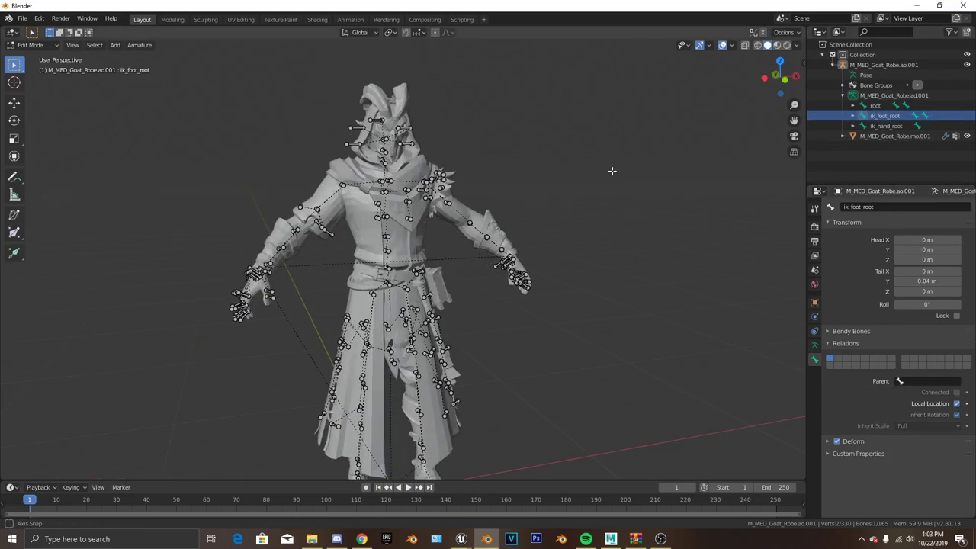
# Set root as the parent of both the ik_foot_root and ik_hand_root bones
pyautogui.click(918, 380)
pyautogui.write('root')
pyautogui.press('Return')
pyautogui.click(888, 115)
pyautogui.click(918, 380)
pyautogui.write('root')
pyautogui.press('Return')
# Switch the armature from Edit Mode to Pose Mode
pyautogui.scroll(-4, 529, 393)
pyautogui.moveTo(530, 394); pyautogui.dragTo(433, 355, button='middle')
pyautogui.scroll(5, 411, 359)
pyautogui.click(428, 351)
pyautogui.click(31, 45)
pyautogui.click(33, 79)
pyautogui.keyDown('shift'); pyautogui.moveTo(520, 261); pyautogui.dragTo(45, 442, button='middle'); pyautogui.keyUp('shift')
pyautogui.scroll(-3, 404, 361)
pyautogui.scroll(2, 451, 366)
pyautogui.scroll(-2, 474, 316)
pyautogui.scroll(2, 474, 316)
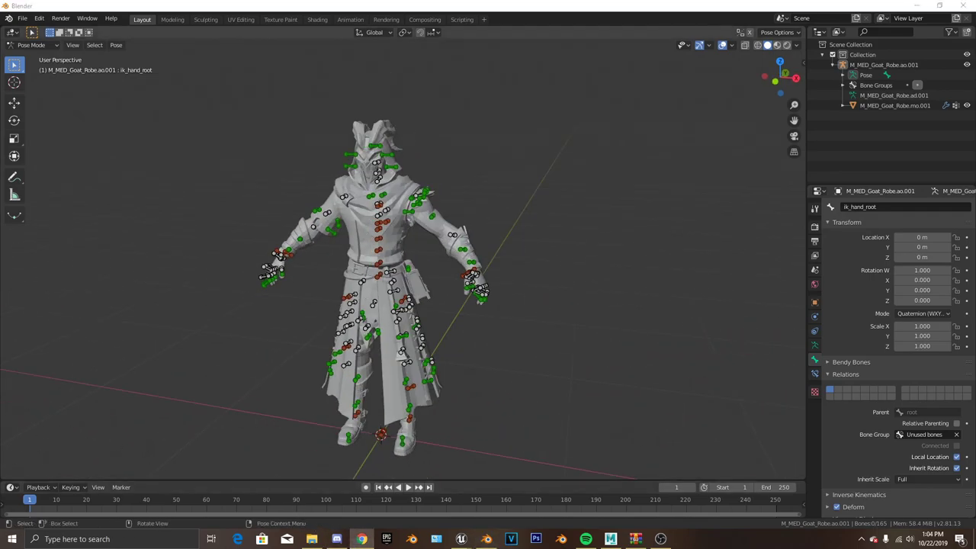
# Examine the character's colour-coded bones from the front and sides in Pose Mode
pyautogui.scroll(4, 215, 305)
pyautogui.keyDown('shift'); pyautogui.moveTo(216, 308); pyautogui.dragTo(193, 180, button='middle'); pyautogui.keyUp('shift')
pyautogui.scroll(-3, 250, 267)
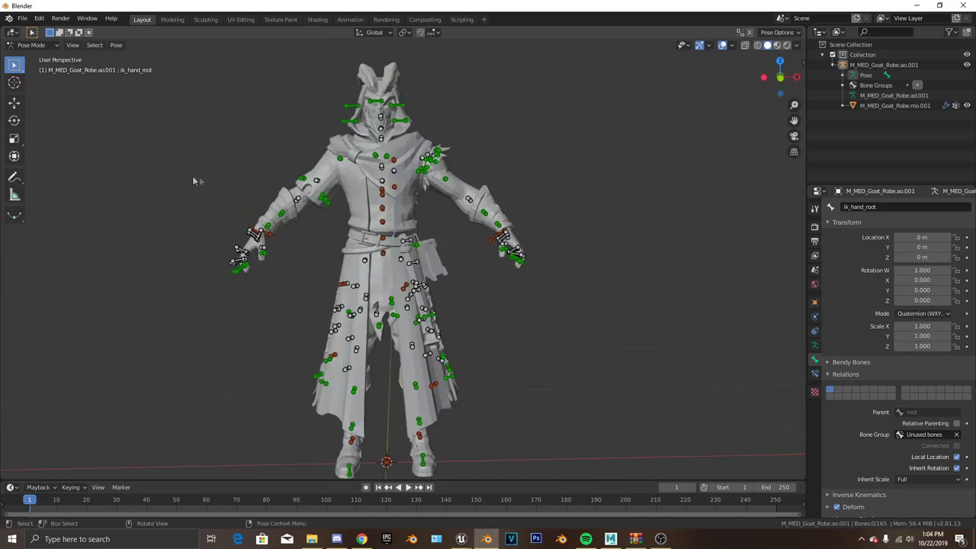
pyautogui.scroll(-2, 405, 201)
pyautogui.scroll(5, 457, 297)
pyautogui.moveTo(456, 305); pyautogui.dragTo(400, 338, button='middle')
pyautogui.scroll(-3, 296, 300)
pyautogui.scroll(-4, 418, 281)
pyautogui.moveTo(418, 280); pyautogui.dragTo(364, 284, button='middle')
pyautogui.scroll(-1, 364, 285)
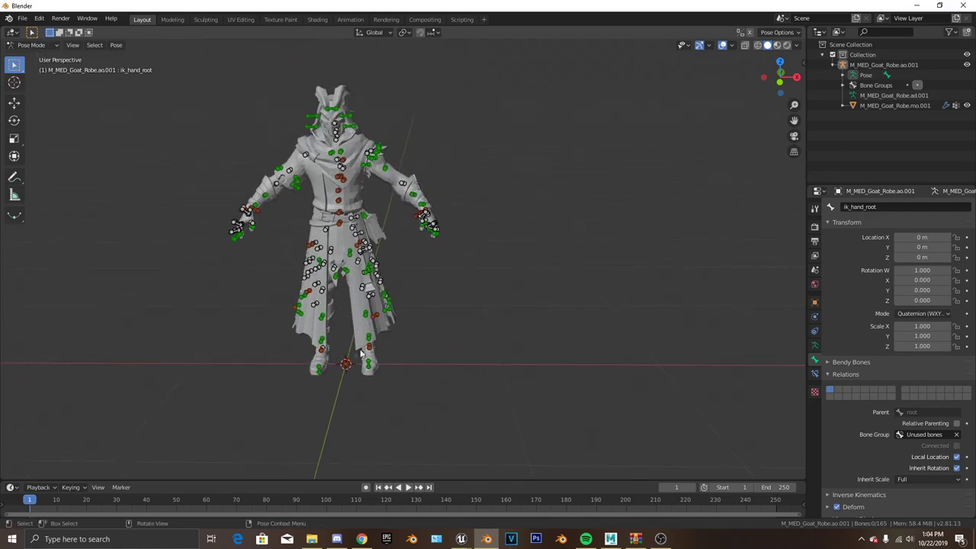
pyautogui.scroll(3, 374, 358)
pyautogui.moveTo(374, 357); pyautogui.dragTo(399, 344, button='middle')
pyautogui.keyDown('shift'); pyautogui.moveTo(372, 404); pyautogui.dragTo(438, 347, button='middle'); pyautogui.keyUp('shift')
pyautogui.scroll(3, 401, 355)
pyautogui.scroll(-3, 435, 343)
pyautogui.scroll(-3, 438, 305)
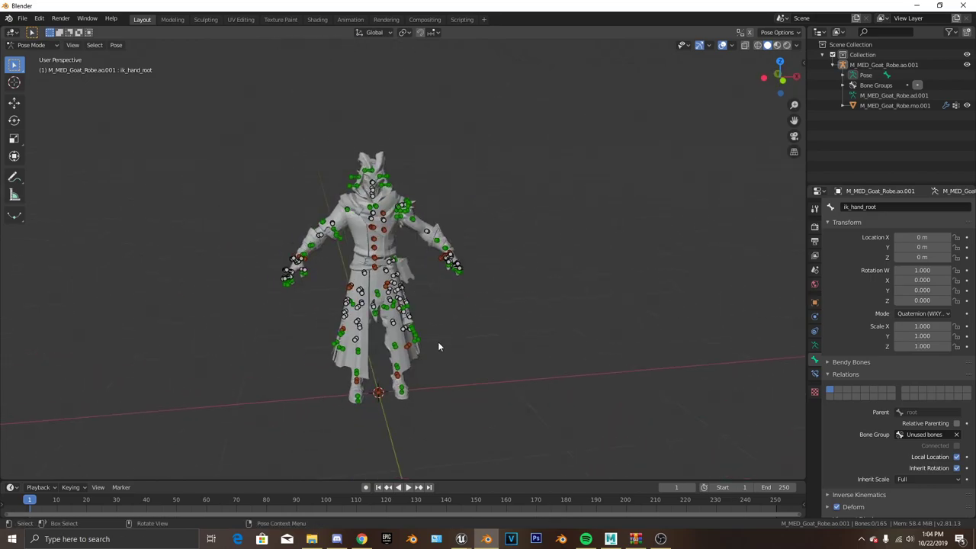
pyautogui.scroll(2, 438, 346)
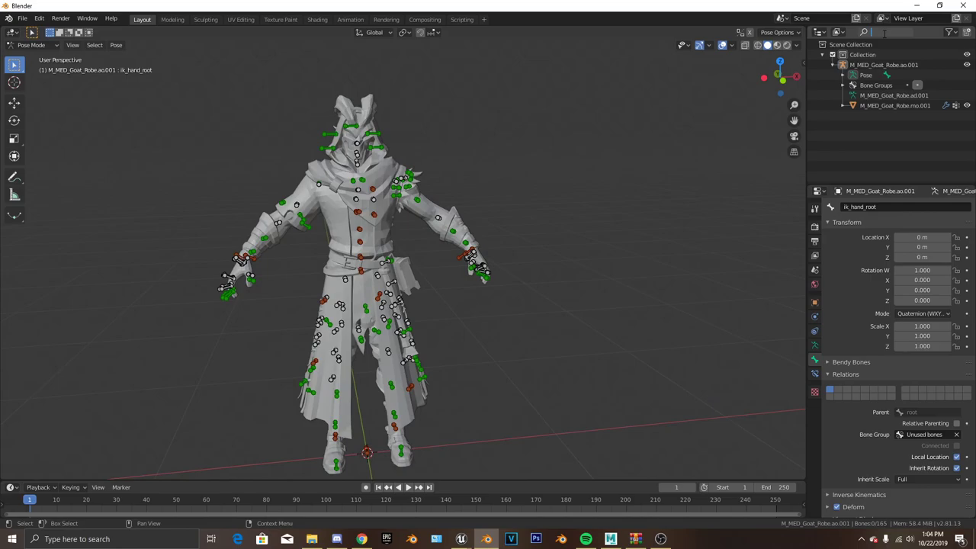
# Filter the outliner by "_l" and look through the list of matching left-side bones
pyautogui.write('_')
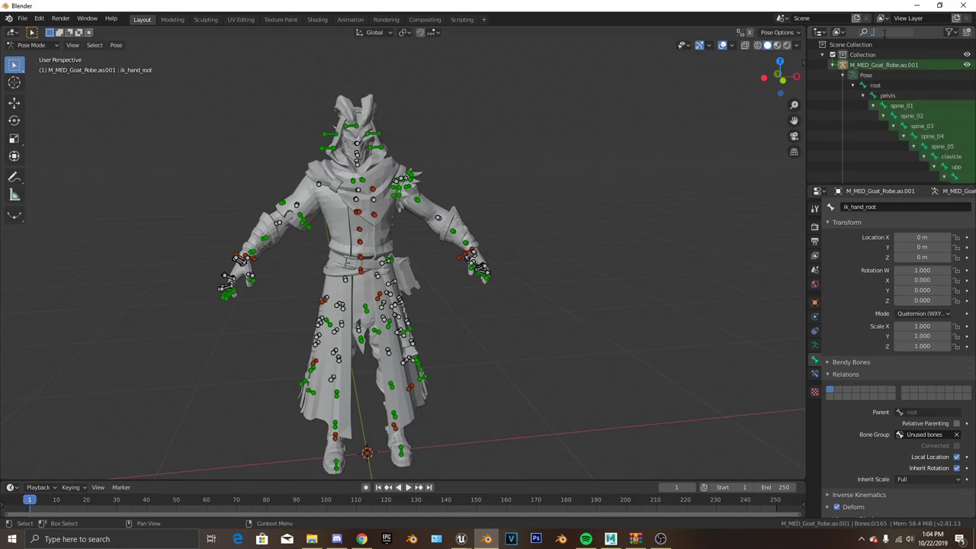
pyautogui.write('l')
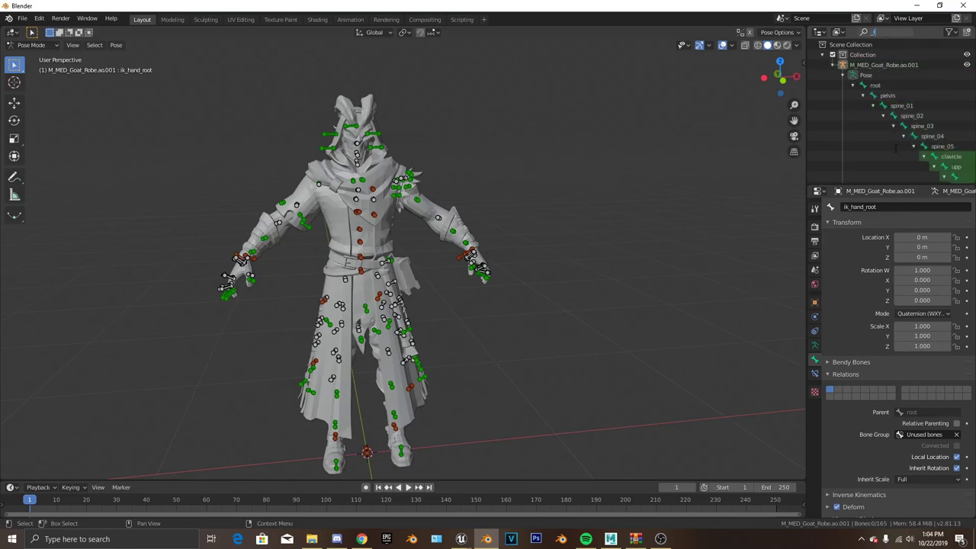
pyautogui.press('Return')
pyautogui.scroll(-5, 876, 151)
pyautogui.moveTo(877, 182); pyautogui.dragTo(946, 180)
pyautogui.scroll(-5, 902, 106)
pyautogui.scroll(-10, 900, 107)
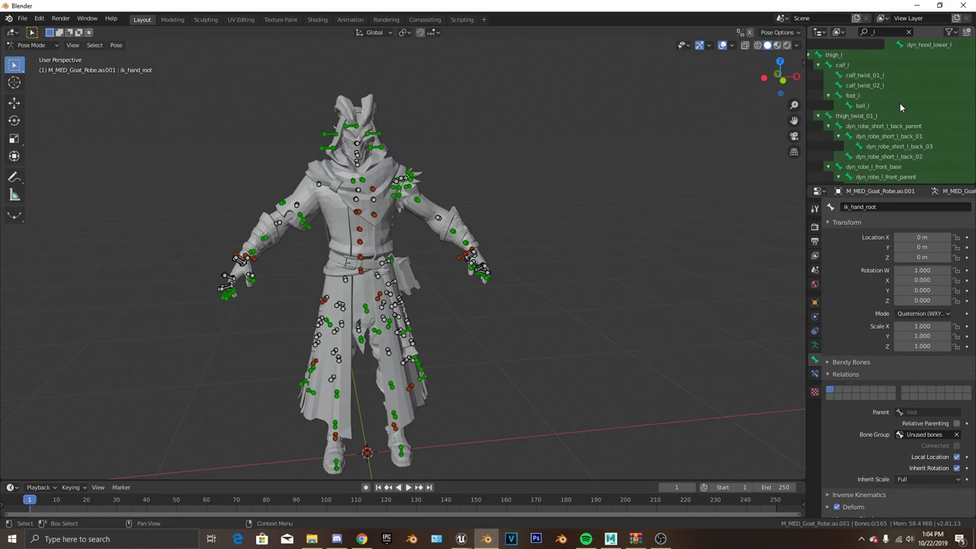
pyautogui.scroll(20, 898, 107)
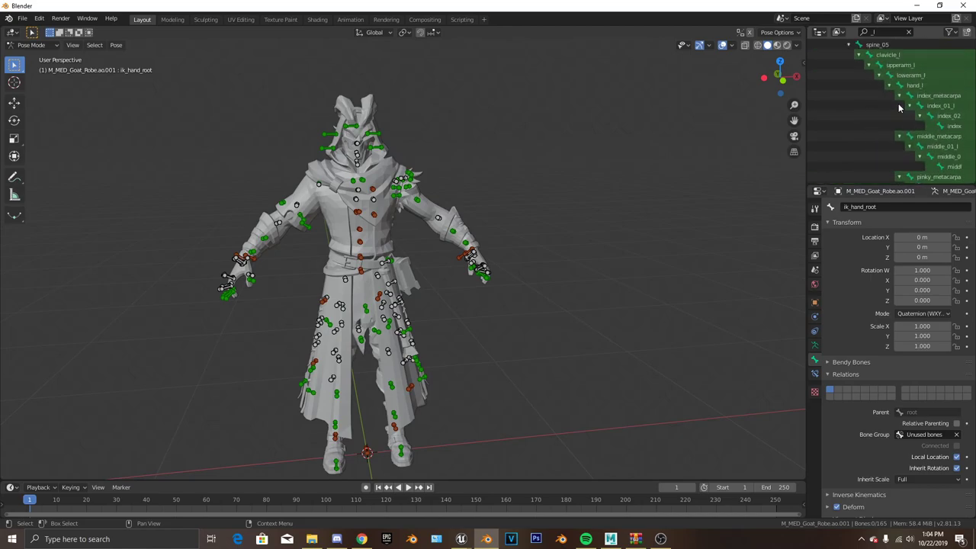
# In Edit Mode, select all bones sharing the suffix of clavicle_l and delete them
pyautogui.scroll(3, 532, 200)
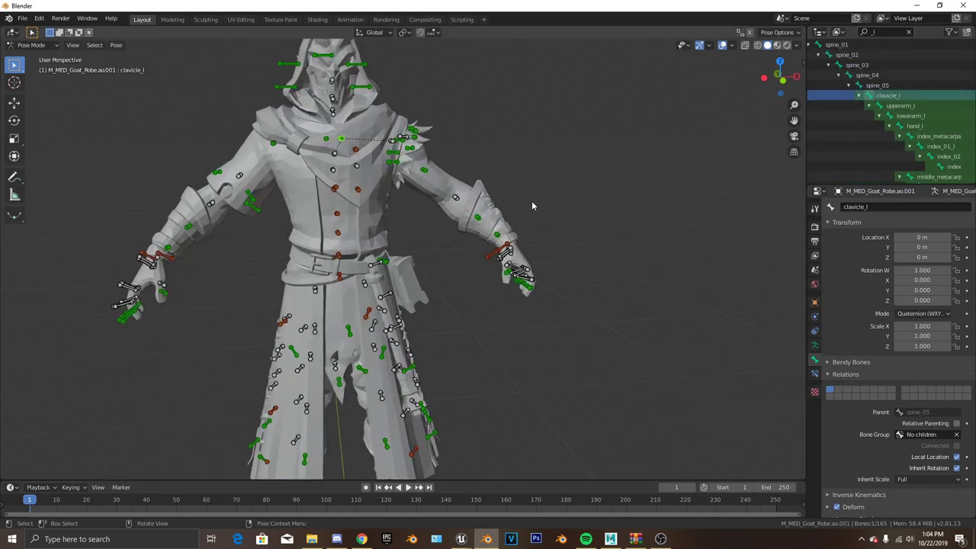
pyautogui.click(94, 46)
pyautogui.click(33, 46)
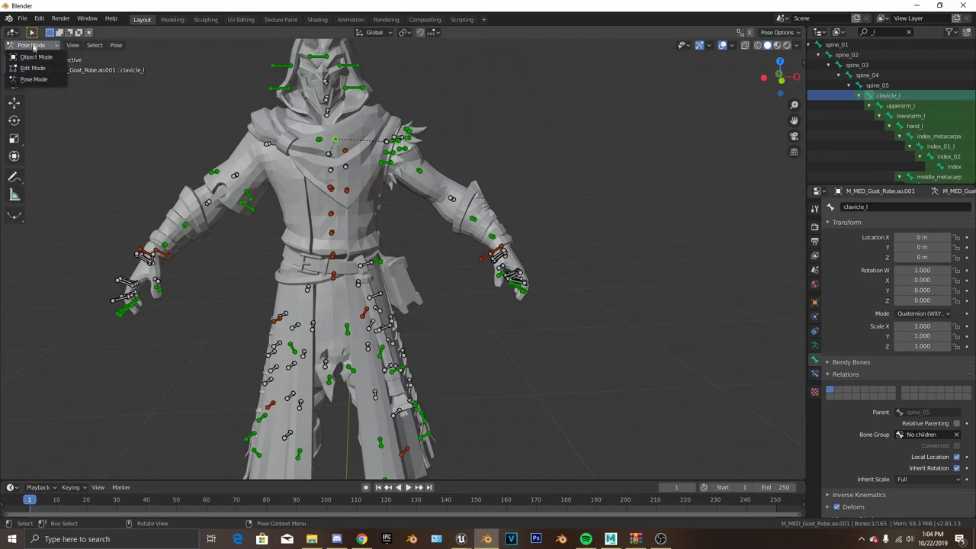
pyautogui.click(34, 69)
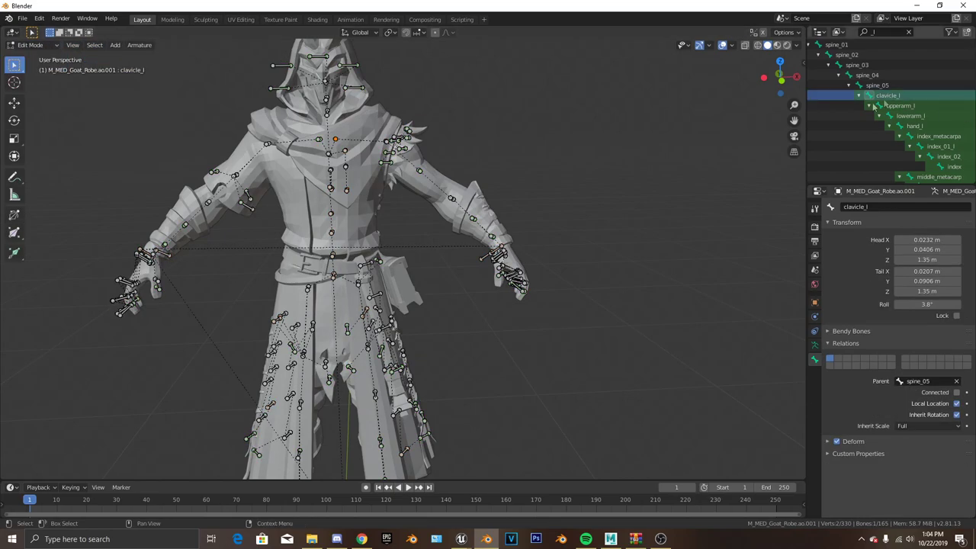
pyautogui.click(94, 45)
pyautogui.moveTo(111, 201)
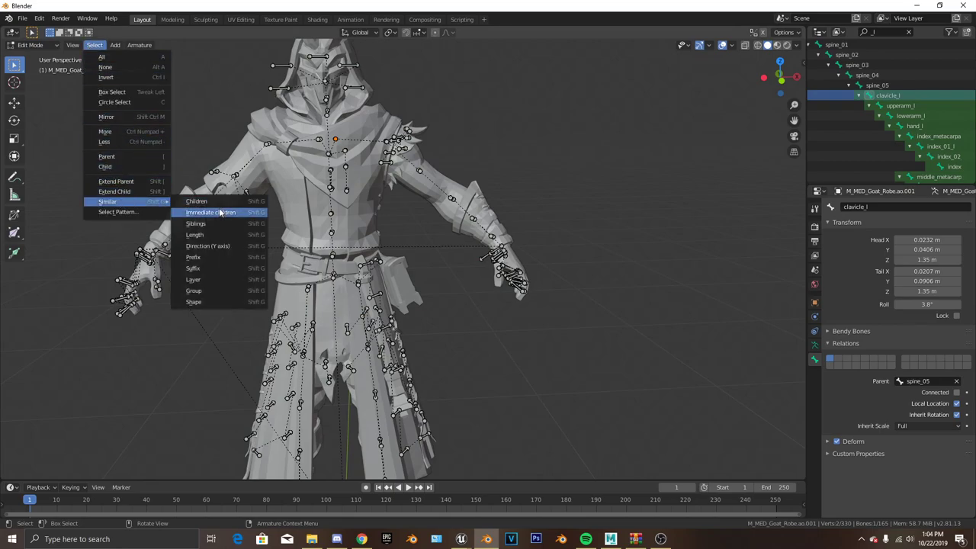
pyautogui.click(239, 266)
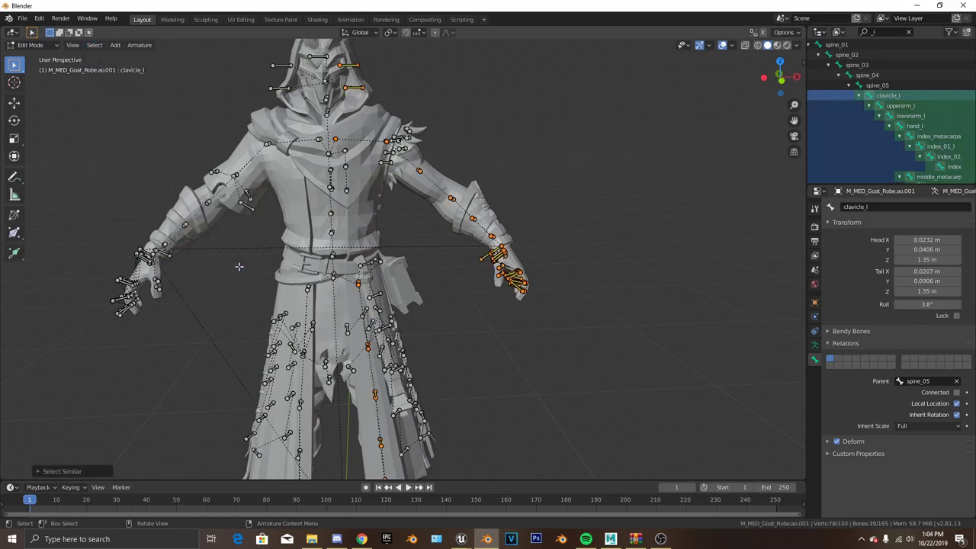
pyautogui.scroll(-4, 397, 313)
pyautogui.moveTo(396, 313); pyautogui.dragTo(393, 314, button='middle')
pyautogui.keyDown('shift'); pyautogui.moveTo(442, 381); pyautogui.dragTo(503, 329, button='middle'); pyautogui.keyUp('shift')
pyautogui.scroll(3, 358, 354)
pyautogui.scroll(-4, 445, 352)
pyautogui.scroll(3, 408, 344)
pyautogui.scroll(-1, 526, 328)
pyautogui.keyDown('shift'); pyautogui.moveTo(591, 316); pyautogui.dragTo(568, 370, button='middle'); pyautogui.keyUp('shift')
pyautogui.scroll(-2, 511, 358)
pyautogui.moveTo(495, 356); pyautogui.dragTo(491, 356, button='middle')
pyautogui.scroll(-2, 418, 259)
pyautogui.scroll(-1, 432, 307)
pyautogui.moveTo(417, 259); pyautogui.dragTo(467, 289, button='middle')
pyautogui.scroll(3, 431, 307)
pyautogui.press('x')
pyautogui.click(436, 261)
# In the right orthographic view, extrude a new bone from the tail of the calf_r bone
pyautogui.moveTo(347, 311); pyautogui.dragTo(396, 309, button='middle')
pyautogui.scroll(2, 314, 272)
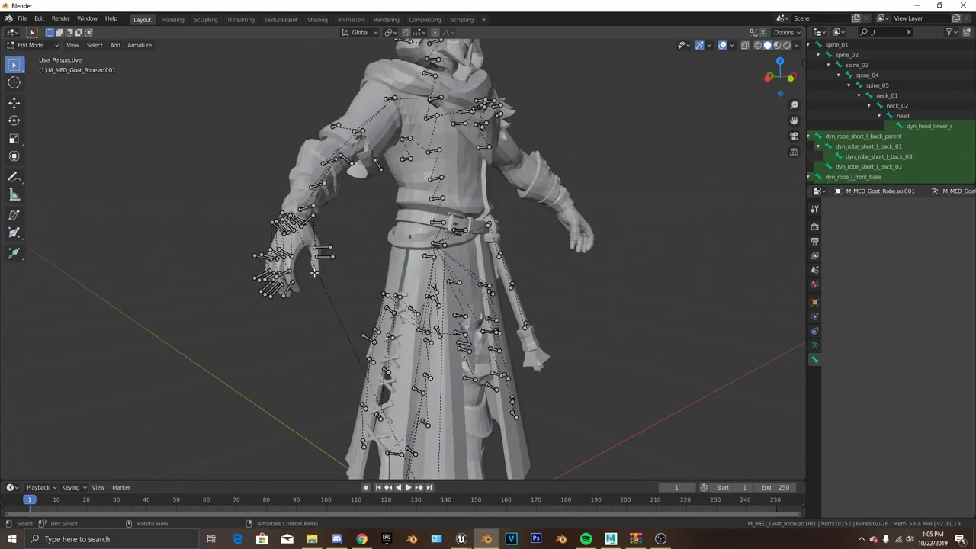
pyautogui.moveTo(472, 337); pyautogui.dragTo(431, 168, button='middle')
pyautogui.scroll(1, 389, 221)
pyautogui.moveTo(385, 222); pyautogui.dragTo(344, 227, button='middle')
pyautogui.click(339, 215)
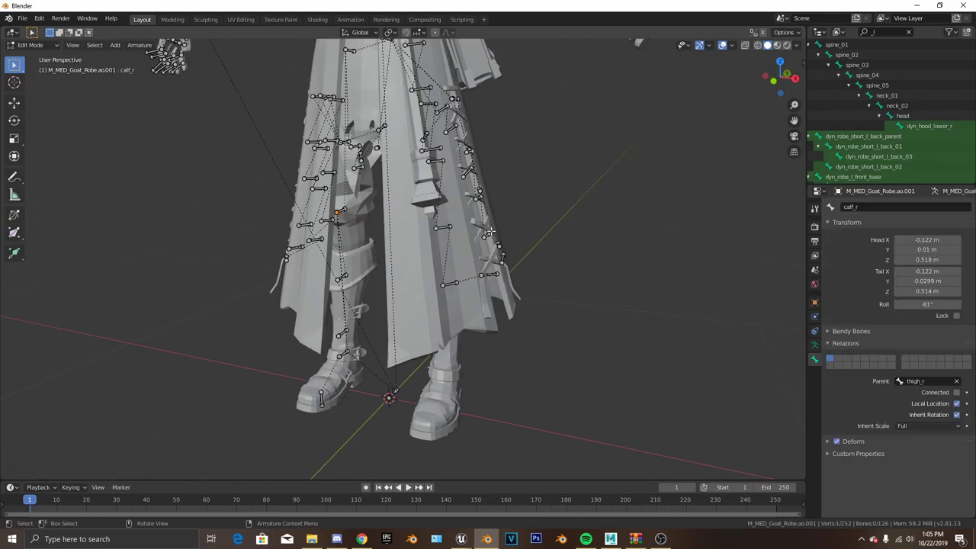
pyautogui.press('KP_3')
pyautogui.scroll(4, 481, 256)
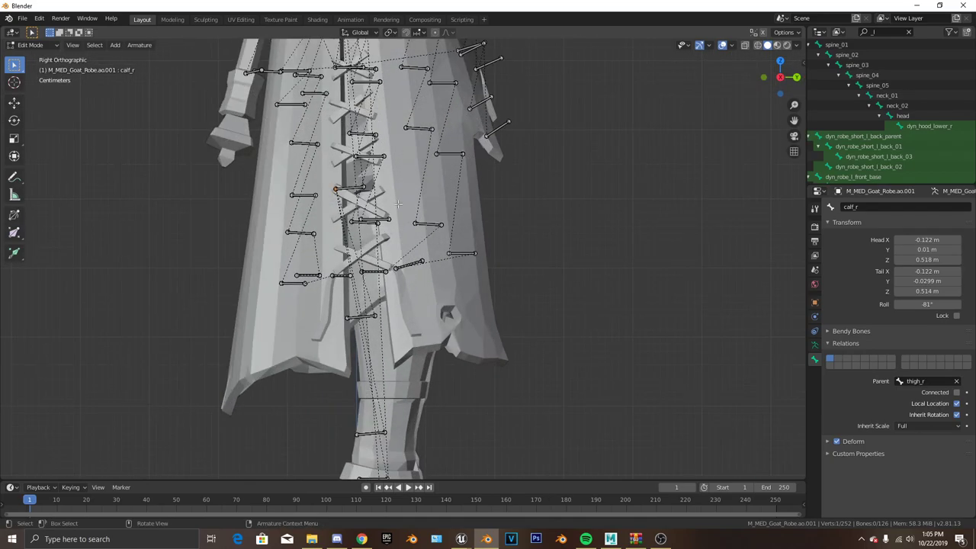
pyautogui.press('e')
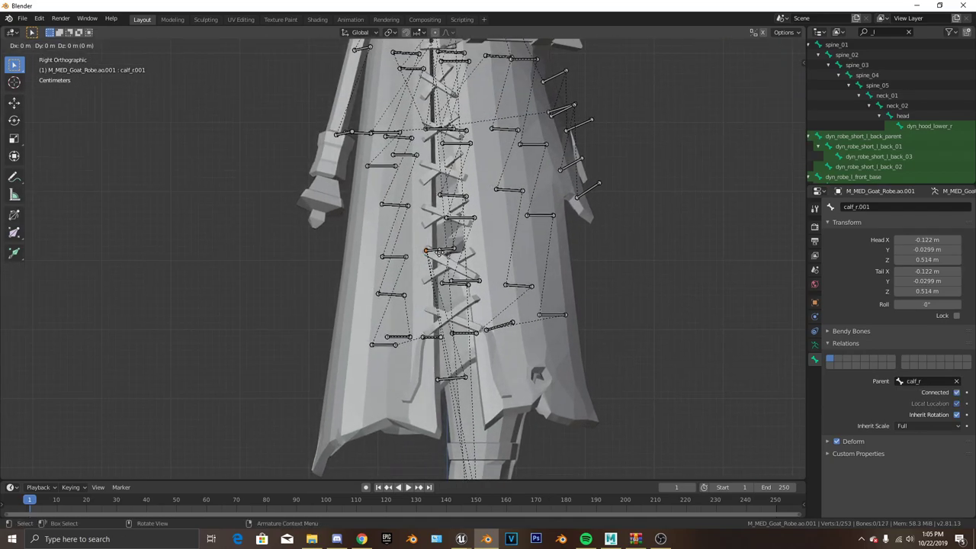
pyautogui.click(441, 252)
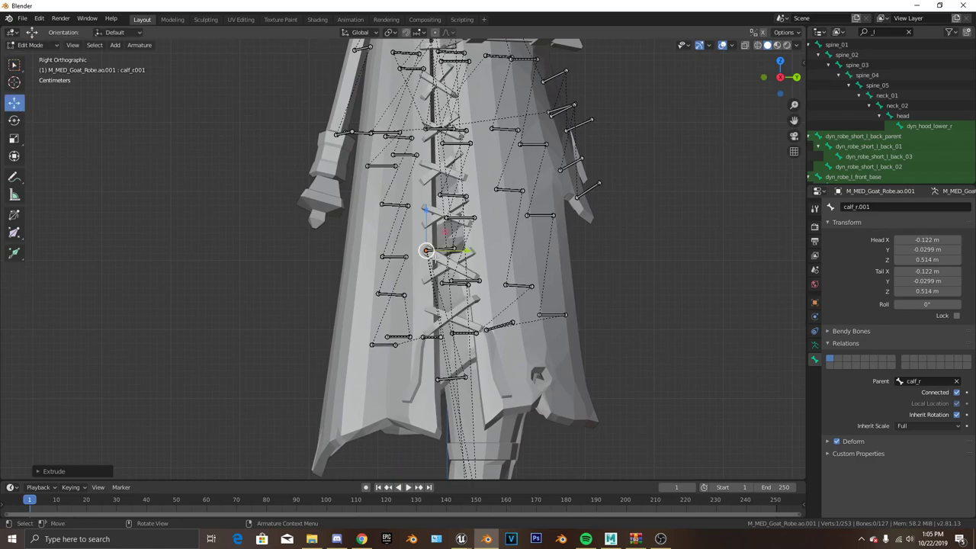
# Move the tip of the bone extruded from calf_r about 0.054 m along negative Y
pyautogui.press('g')
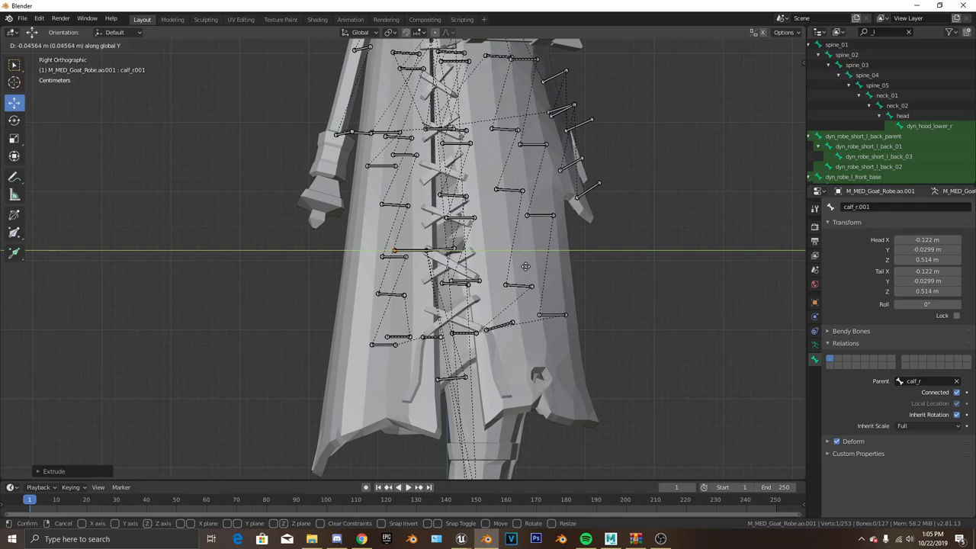
pyautogui.click(525, 266)
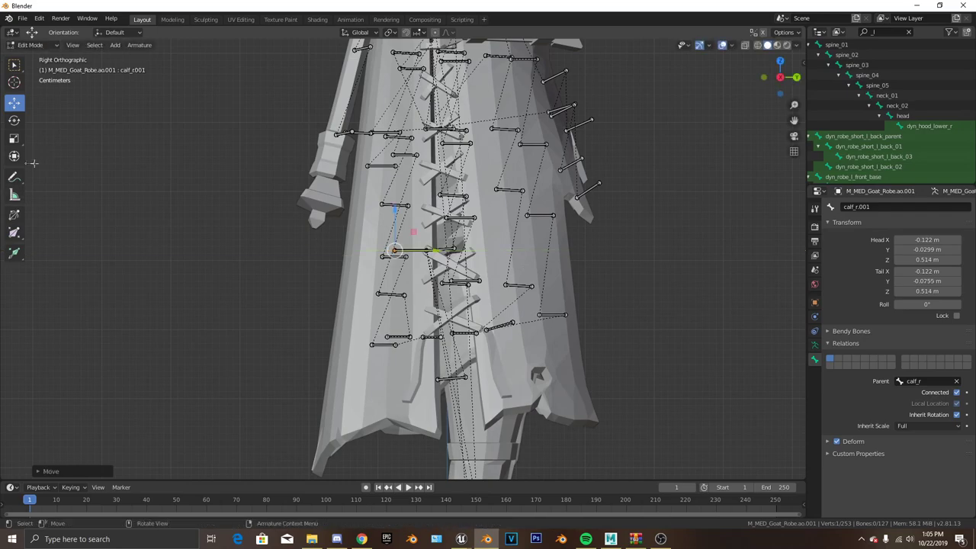
pyautogui.moveTo(434, 248); pyautogui.dragTo(428, 250)
pyautogui.scroll(5, 517, 287)
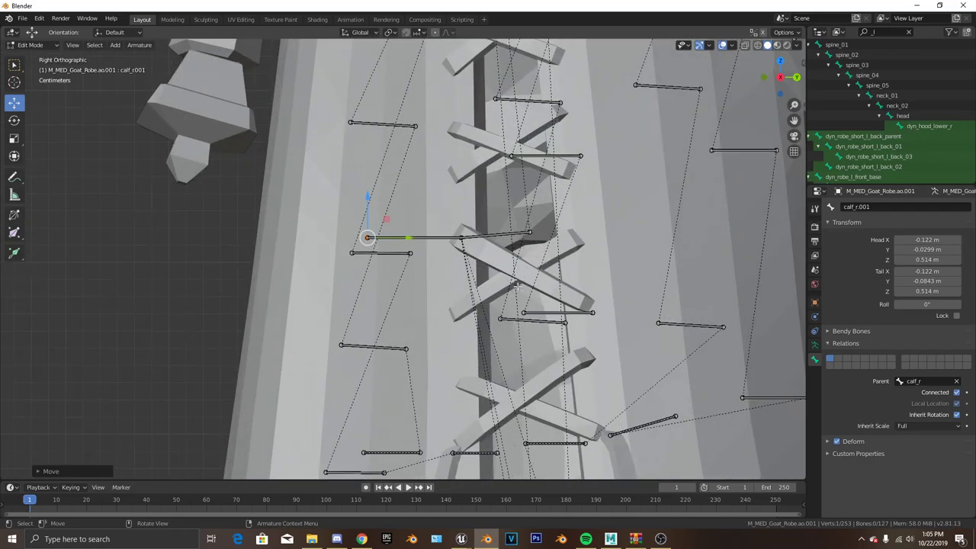
pyautogui.scroll(-5, 516, 285)
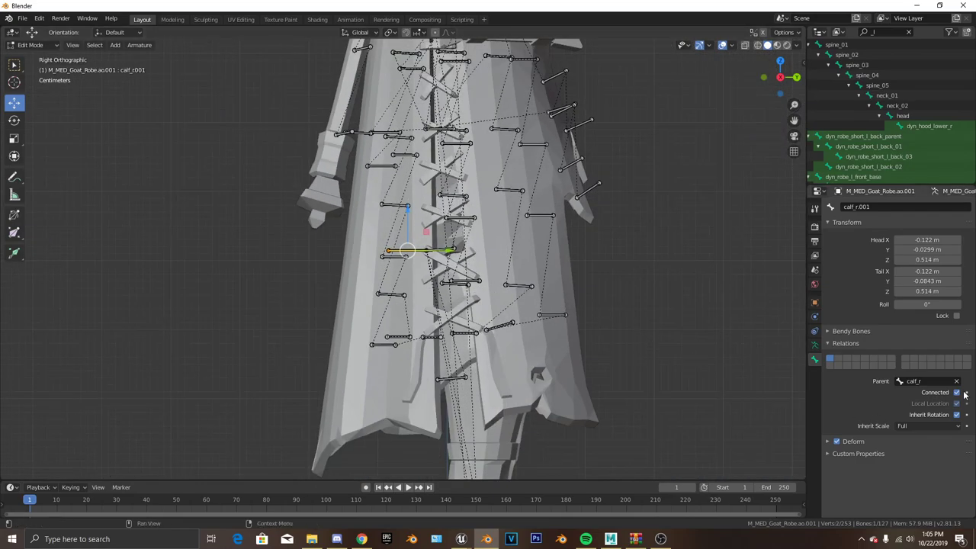
# Parent the bone extruded from calf_r to ik_foot_root and turn off its Deform option
pyautogui.click(927, 381)
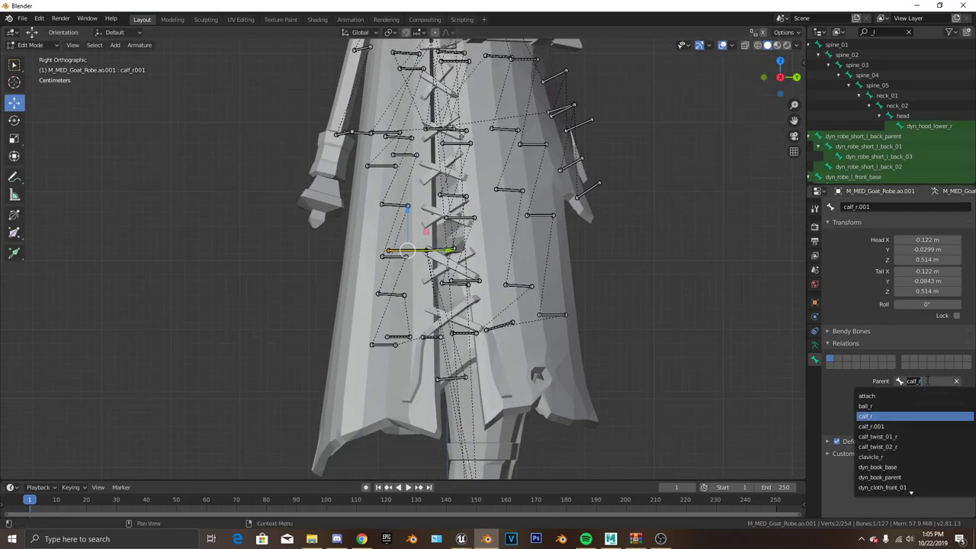
pyautogui.write('roo')
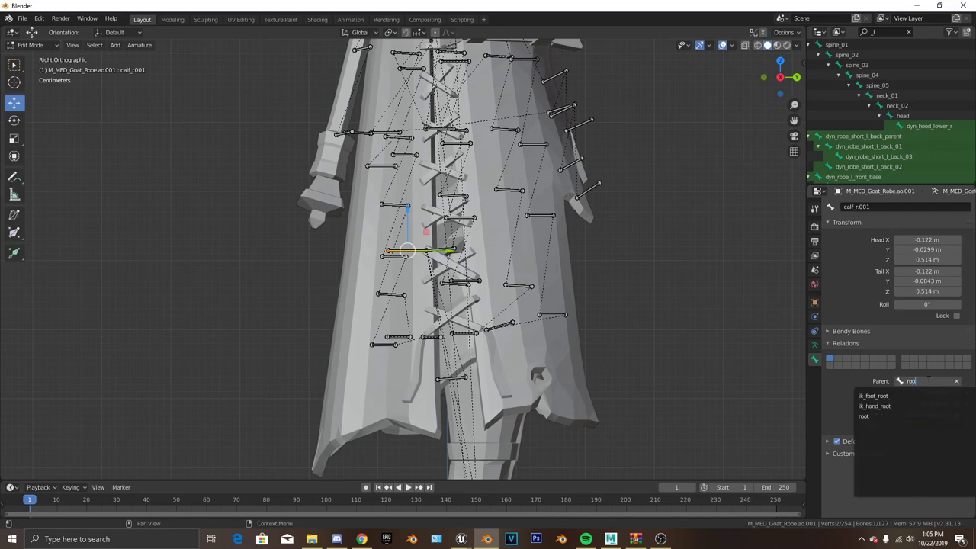
pyautogui.press('Return')
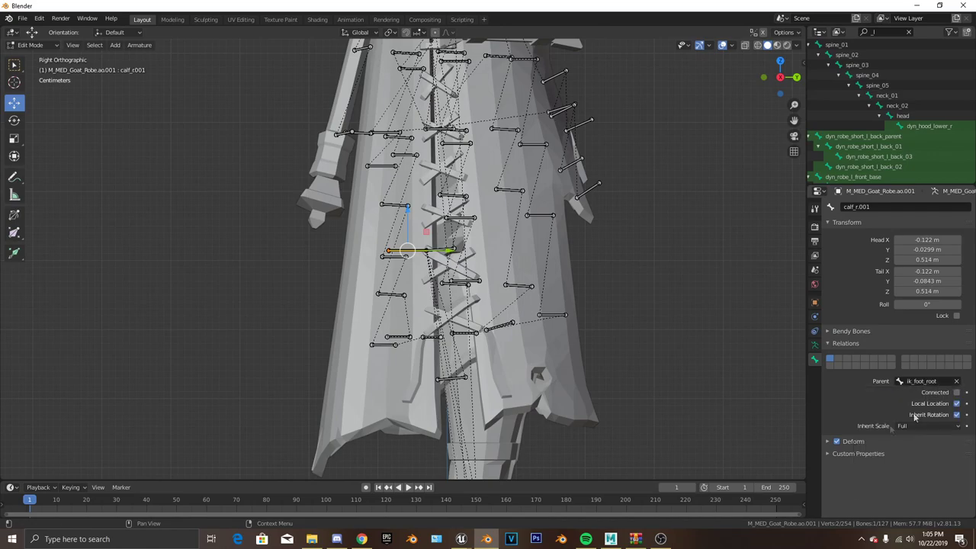
pyautogui.scroll(-2, 597, 412)
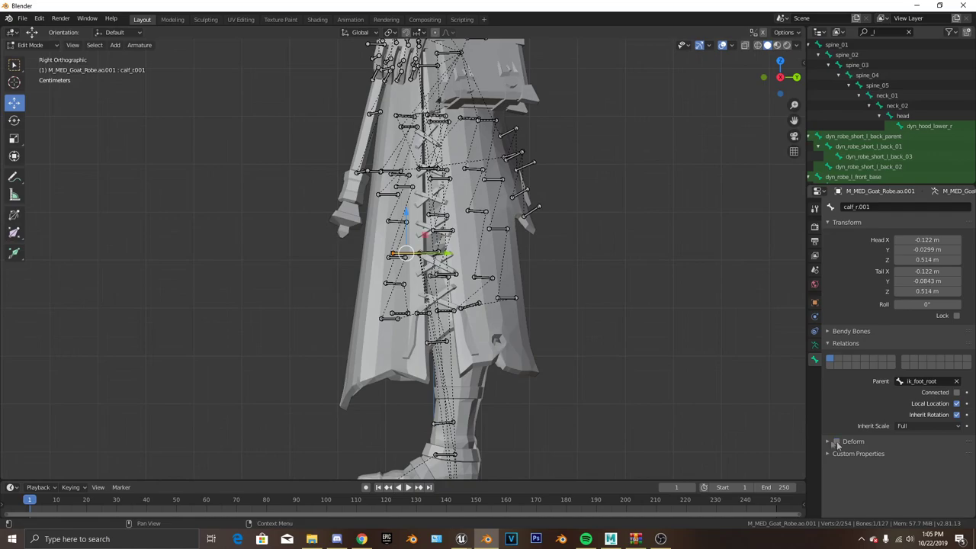
# Move the extruded calf bone about 0.3 m along negative Y, out in front of the robe
pyautogui.moveTo(439, 253); pyautogui.dragTo(294, 254)
pyautogui.scroll(-1, 305, 259)
pyautogui.scroll(-1, 358, 285)
pyautogui.scroll(1, 372, 294)
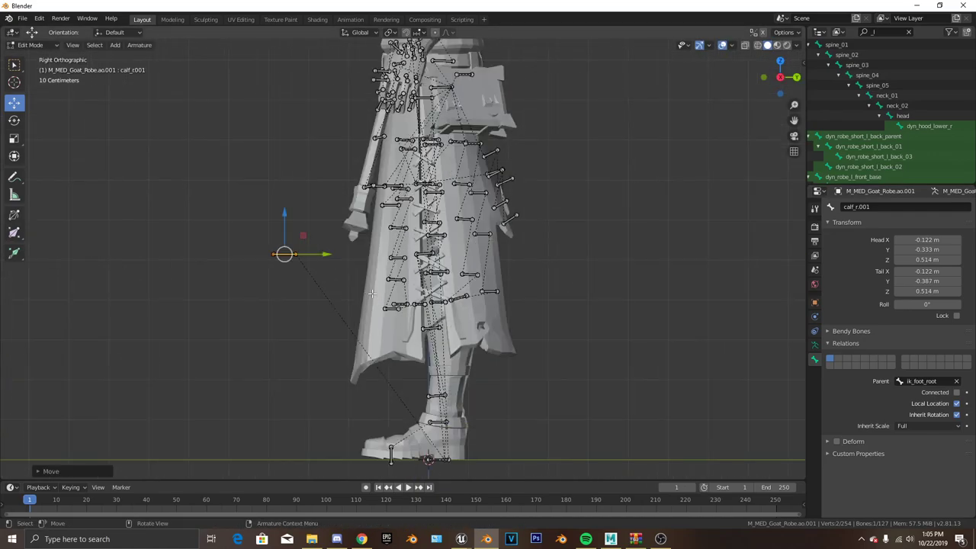
# Lengthen the bone in front of the robe by moving its tail to about -0.407 m on Y
pyautogui.scroll(3, 359, 257)
pyautogui.keyDown('shift'); pyautogui.moveTo(202, 264); pyautogui.dragTo(379, 256, button='middle'); pyautogui.keyUp('shift')
pyautogui.scroll(4, 380, 256)
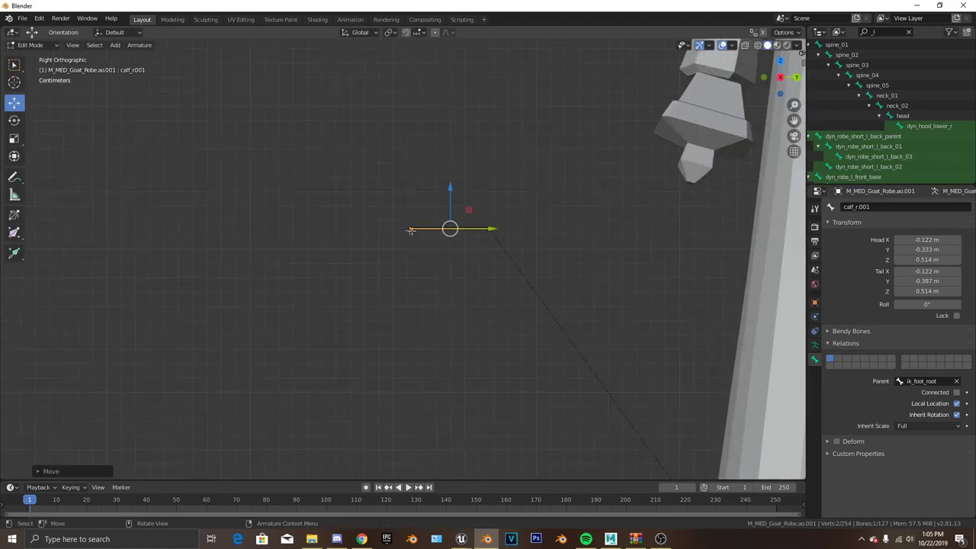
pyautogui.press('g')
pyautogui.press('y')
pyautogui.click(381, 227)
pyautogui.scroll(-5, 419, 258)
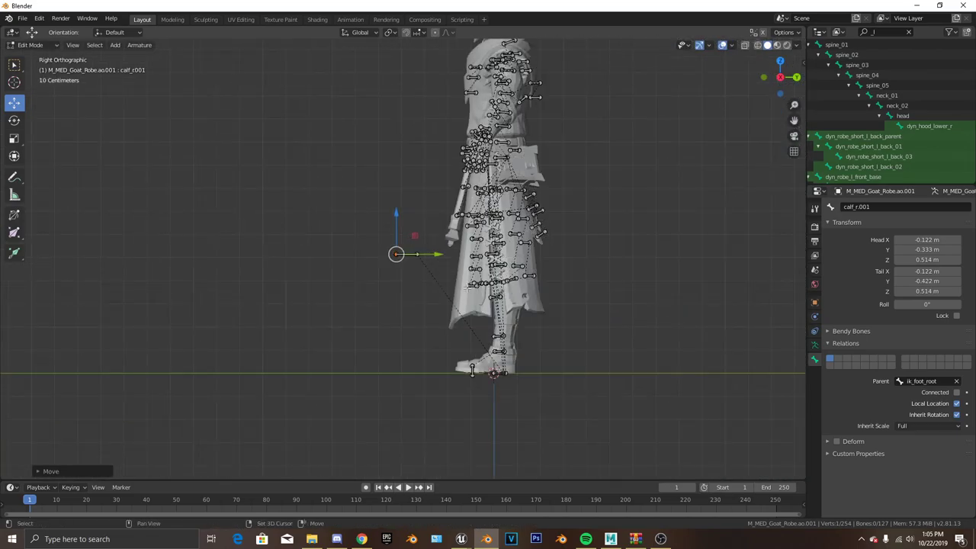
pyautogui.moveTo(419, 258); pyautogui.dragTo(388, 252)
pyautogui.scroll(4, 384, 254)
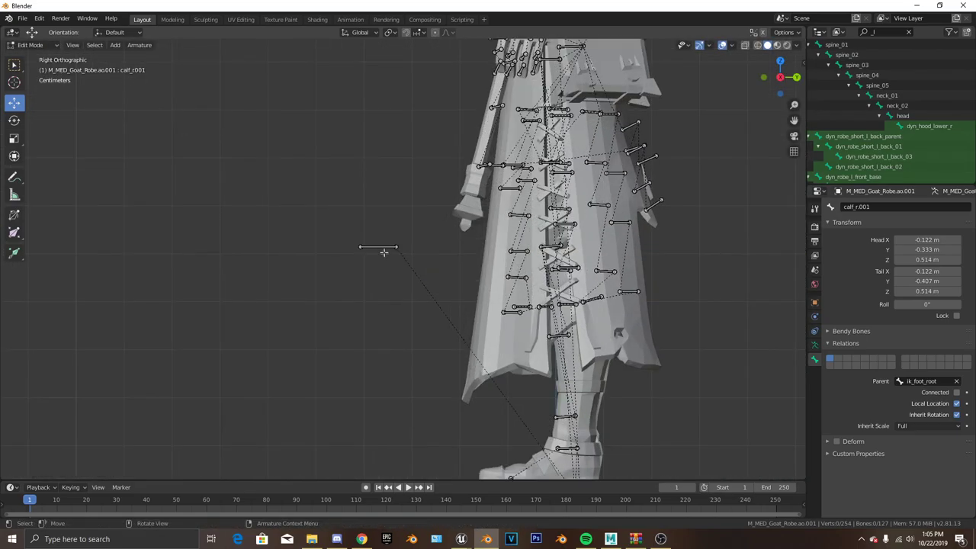
pyautogui.scroll(-3, 503, 290)
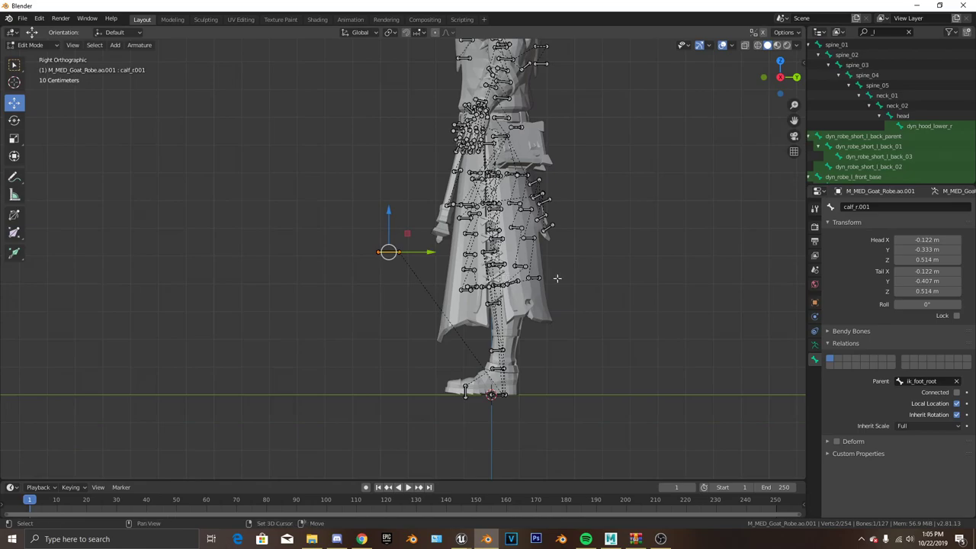
# Move the whole bone in front of the robe about 0.03 m further along negative Y
pyautogui.keyDown('shift'); pyautogui.moveTo(554, 277); pyautogui.dragTo(514, 299, button='middle'); pyautogui.keyUp('shift')
pyautogui.moveTo(421, 314); pyautogui.dragTo(511, 332, button='middle')
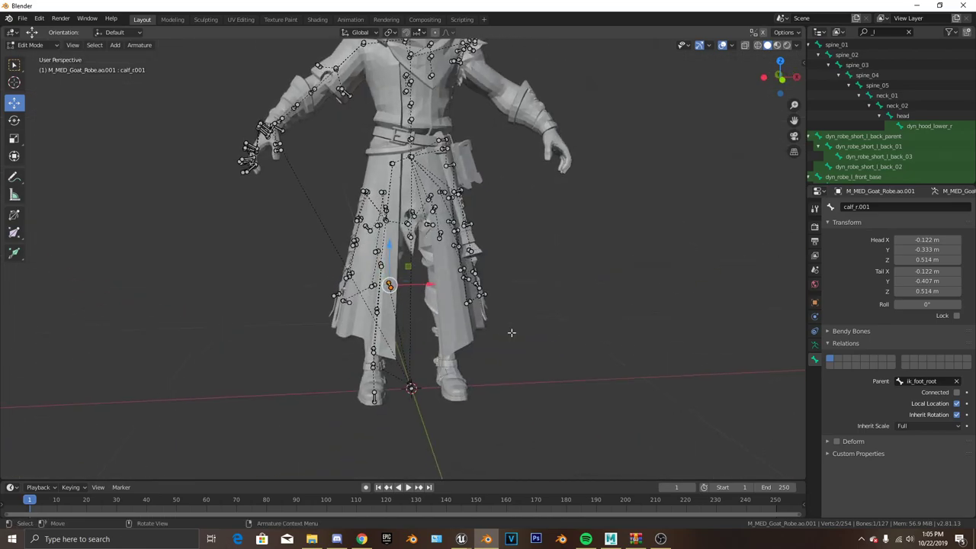
pyautogui.press('KP_3')
pyautogui.moveTo(287, 269); pyautogui.dragTo(378, 361, button='middle')
pyautogui.press('KP_3')
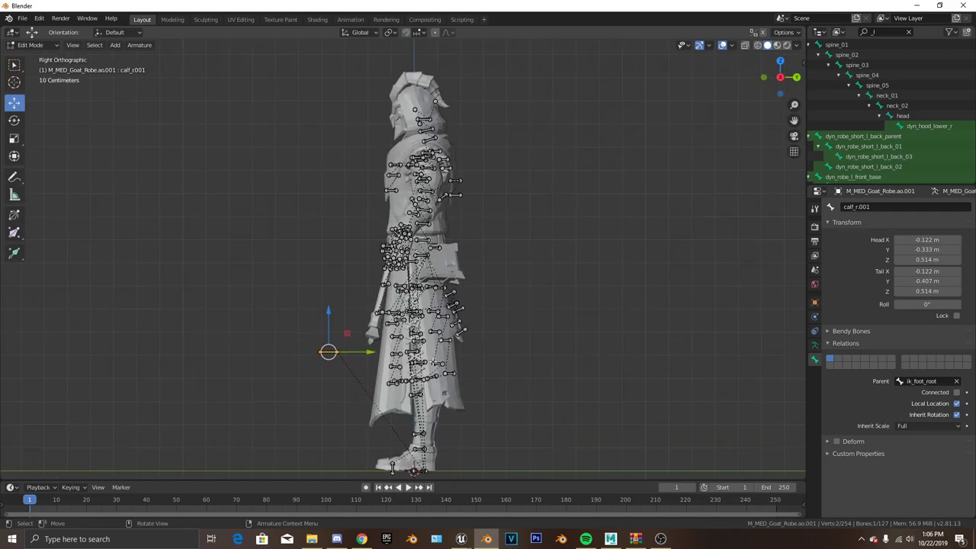
pyautogui.keyDown('shift'); pyautogui.moveTo(348, 364); pyautogui.dragTo(377, 321, button='middle'); pyautogui.keyUp('shift')
pyautogui.scroll(4, 407, 157)
pyautogui.moveTo(385, 295); pyautogui.dragTo(381, 295)
pyautogui.scroll(-4, 508, 333)
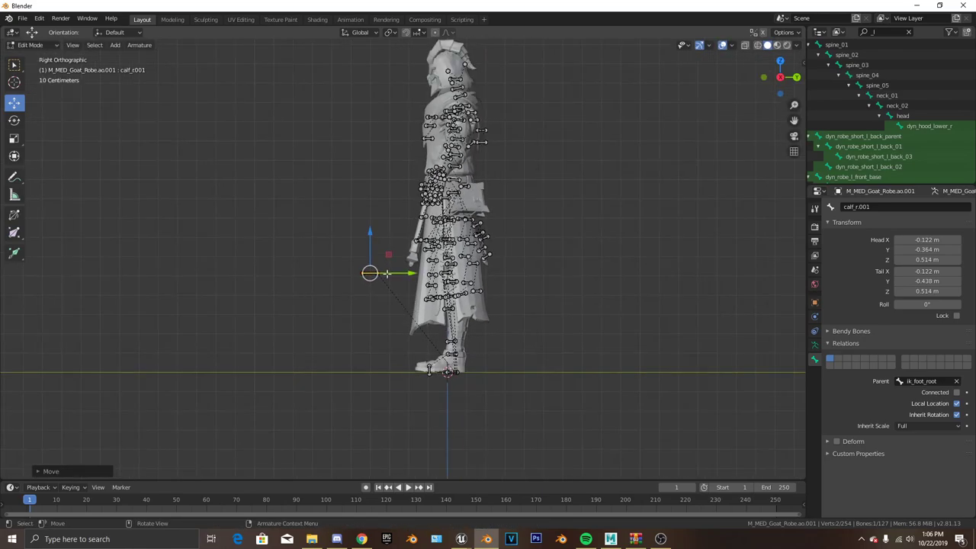
pyautogui.scroll(6, 399, 279)
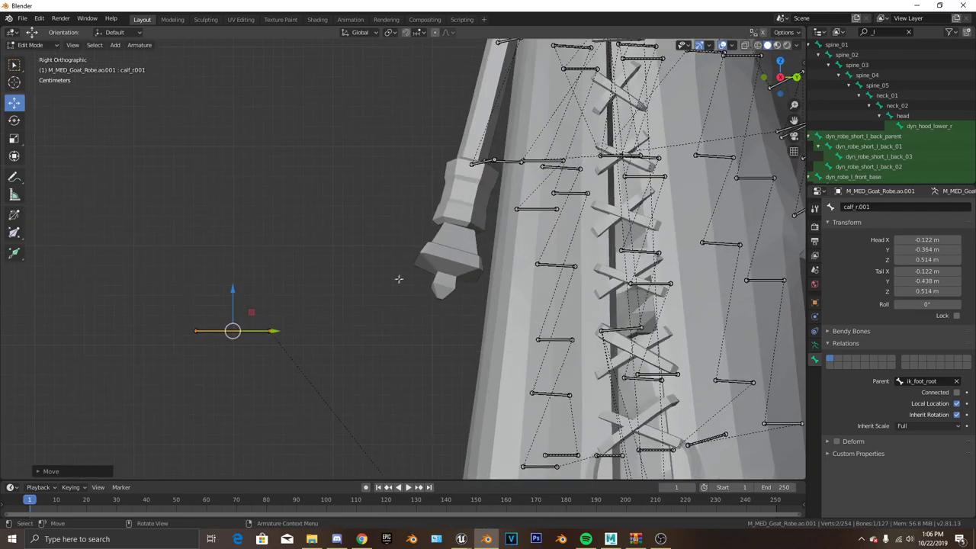
pyautogui.scroll(-3, 398, 278)
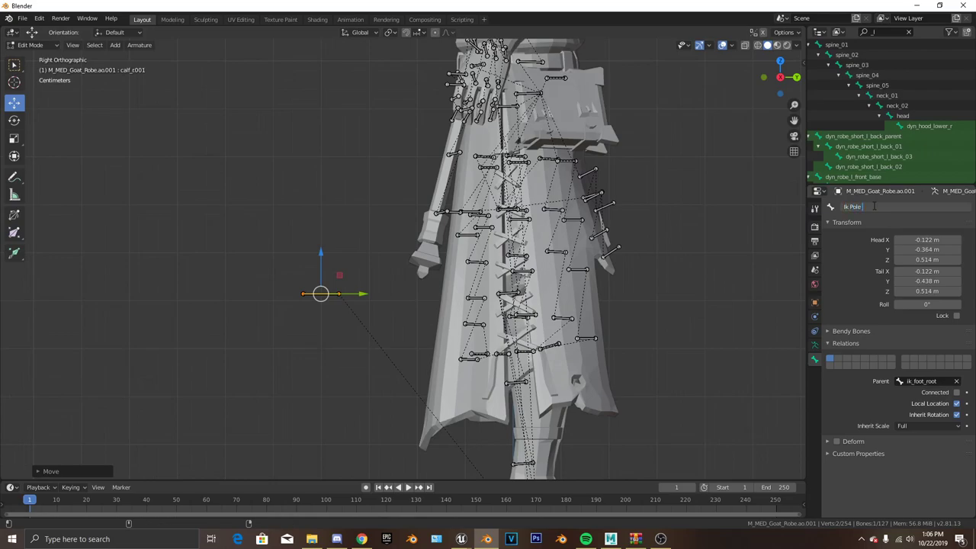
# Rename the bone in front of the leg as Ik Pole Leg_r
pyautogui.write('r')
pyautogui.press('Return')
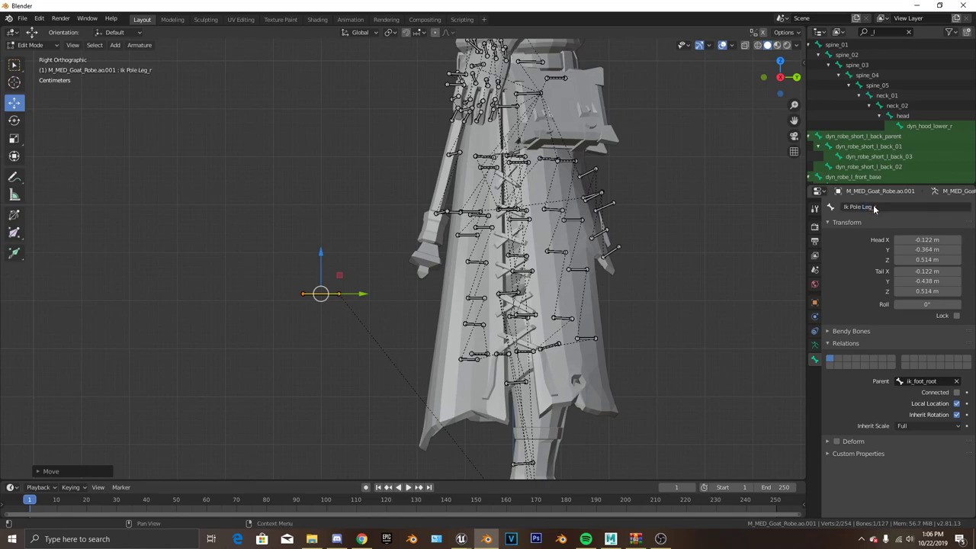
pyautogui.moveTo(565, 262); pyautogui.dragTo(544, 342, button='middle')
pyautogui.scroll(2, 544, 342)
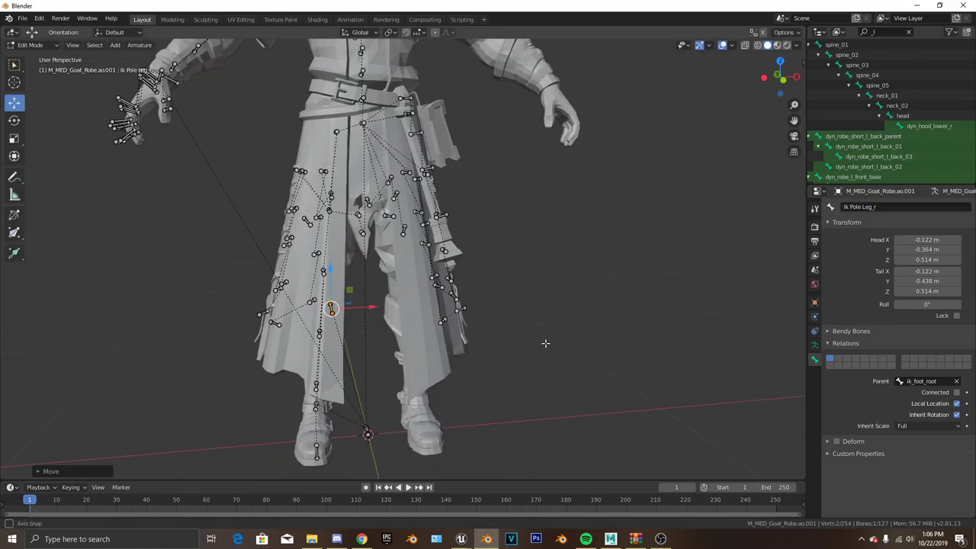
pyautogui.click(889, 209)
pyautogui.click(890, 210)
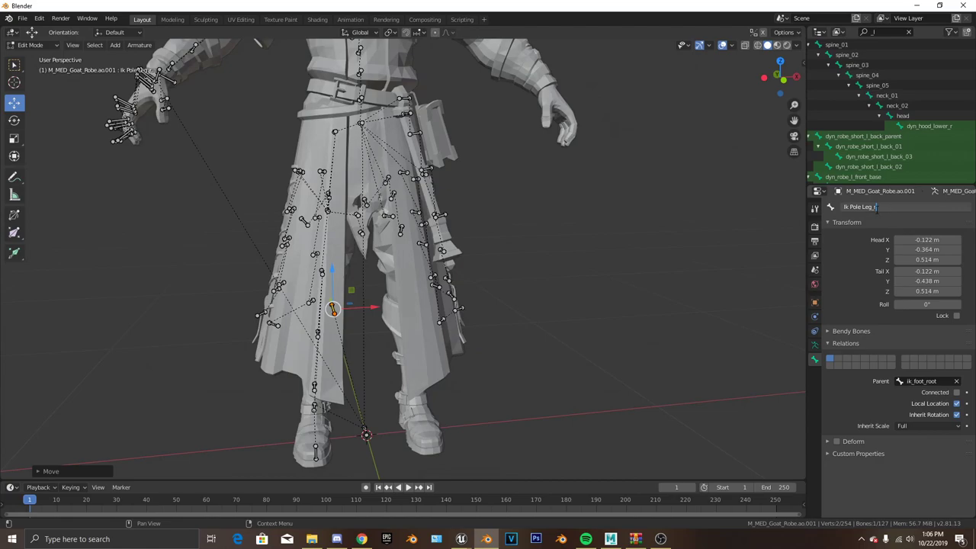
pyautogui.click(553, 335)
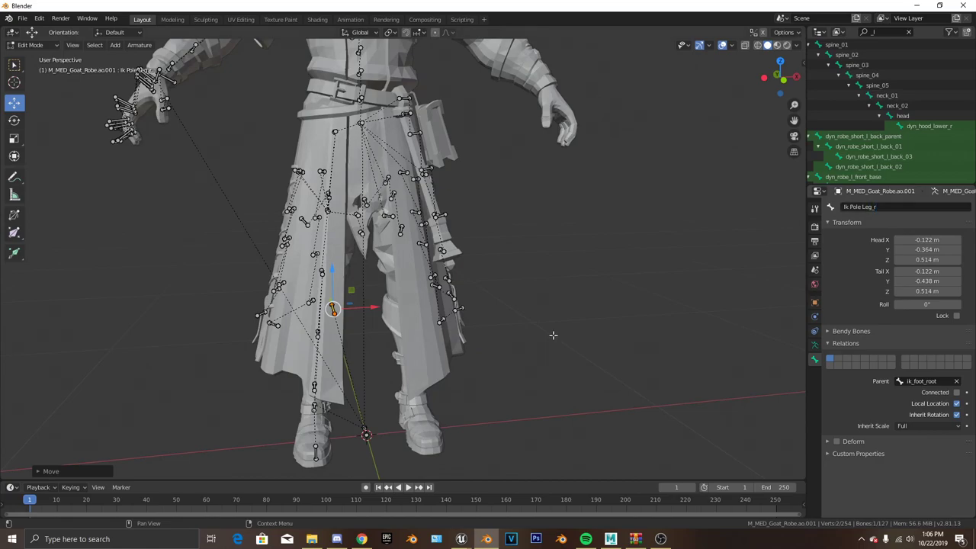
# Look through the outliner entries matching "_l" and clear the search filter
pyautogui.scroll(-6, 307, 308)
pyautogui.moveTo(307, 308); pyautogui.dragTo(436, 352, button='middle')
pyautogui.scroll(4, 448, 353)
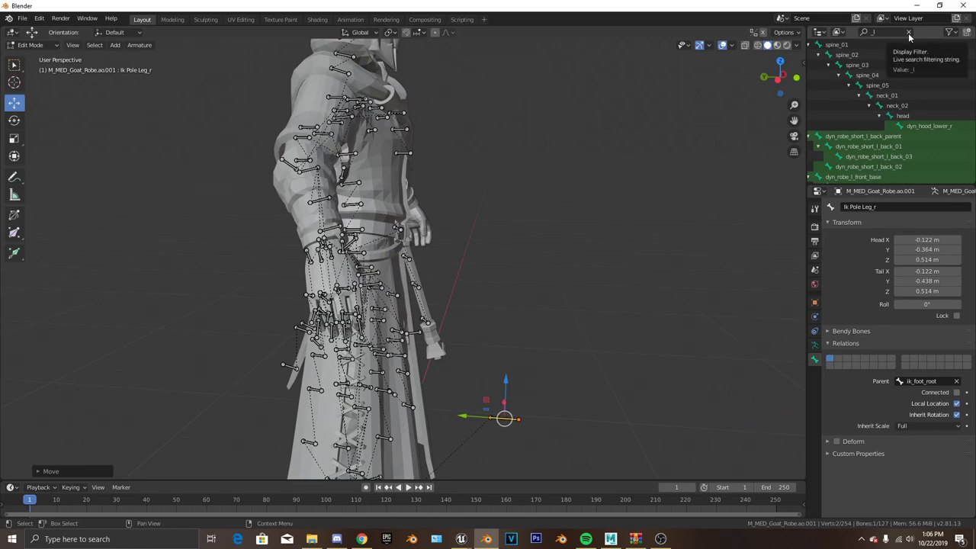
pyautogui.scroll(-10, 896, 121)
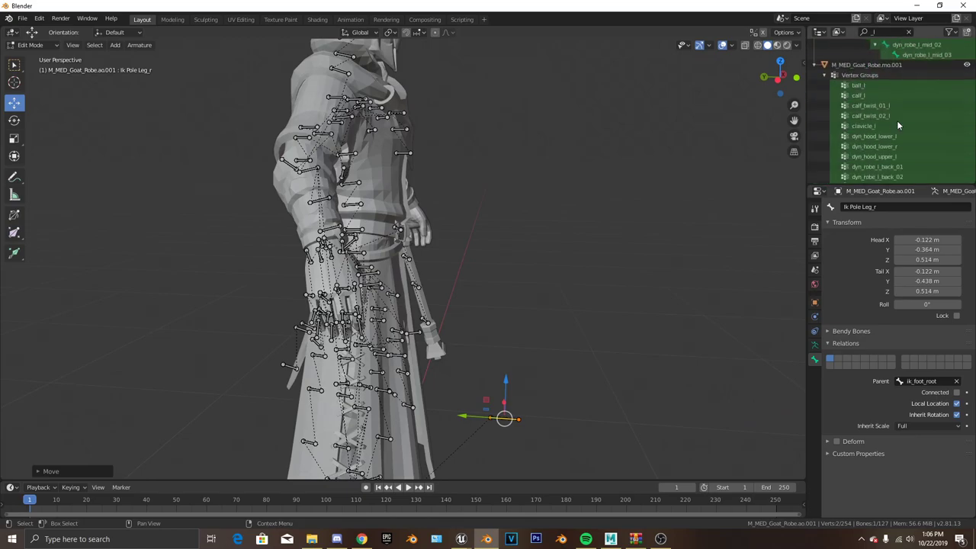
pyautogui.click(908, 32)
# In the right orthographic view, extrude a bone about 0.037 m along positive Y from the head of lowerarm_r
pyautogui.moveTo(579, 190); pyautogui.dragTo(320, 335, button='middle')
pyautogui.scroll(2, 462, 243)
pyautogui.scroll(4, 328, 276)
pyautogui.scroll(-3, 336, 328)
pyautogui.moveTo(366, 312); pyautogui.dragTo(425, 301, button='middle')
pyautogui.scroll(3, 484, 288)
pyautogui.click(395, 295)
pyautogui.press('KP_3')
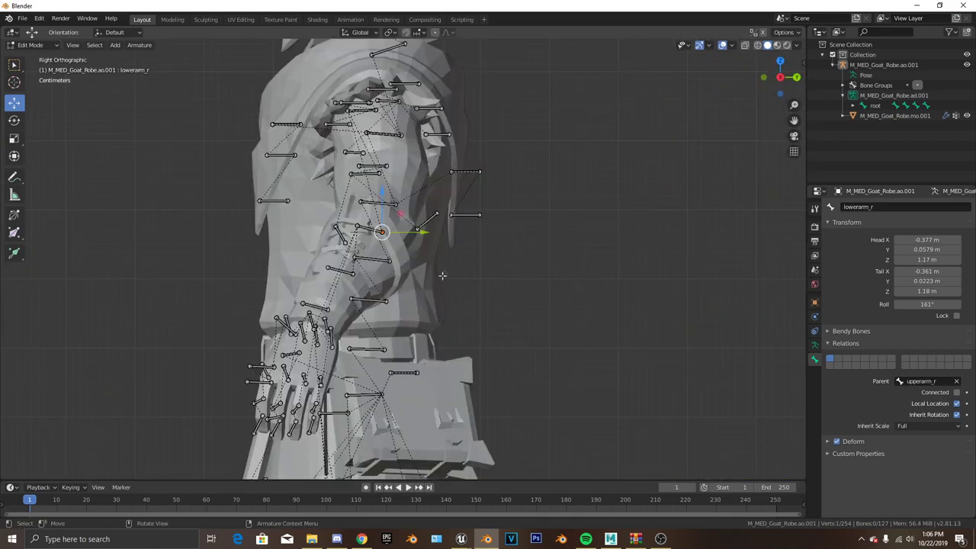
pyautogui.keyDown('shift'); pyautogui.moveTo(456, 242); pyautogui.dragTo(445, 262, button='middle'); pyautogui.keyUp('shift')
pyautogui.scroll(4, 456, 256)
pyautogui.press('e')
pyautogui.click(387, 254)
pyautogui.moveTo(363, 246); pyautogui.dragTo(416, 248)
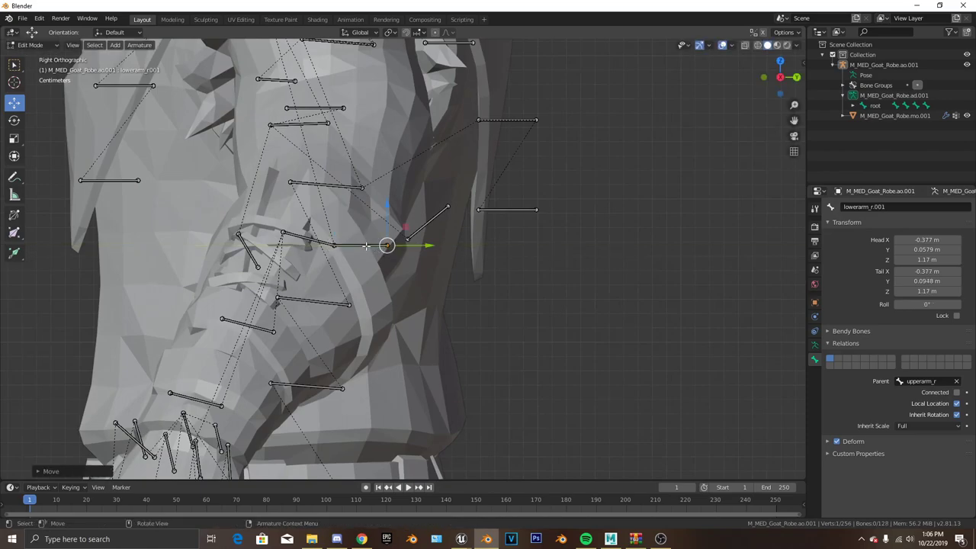
pyautogui.scroll(-10, 366, 245)
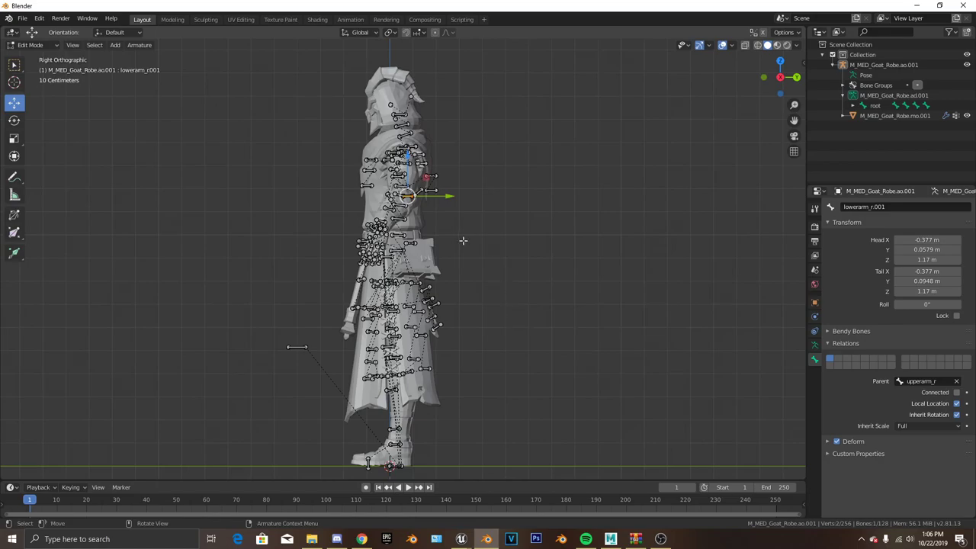
# Lengthen the bone extruded from lowerarm_r by moving its tail to about 0.113 m on Y
pyautogui.scroll(10, 463, 241)
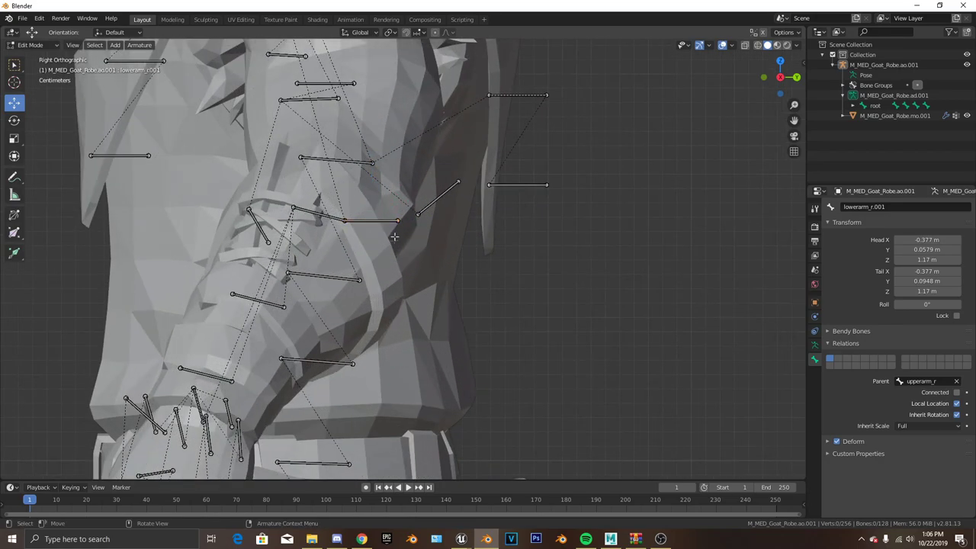
pyautogui.moveTo(427, 226); pyautogui.dragTo(455, 222)
pyautogui.scroll(-5, 410, 244)
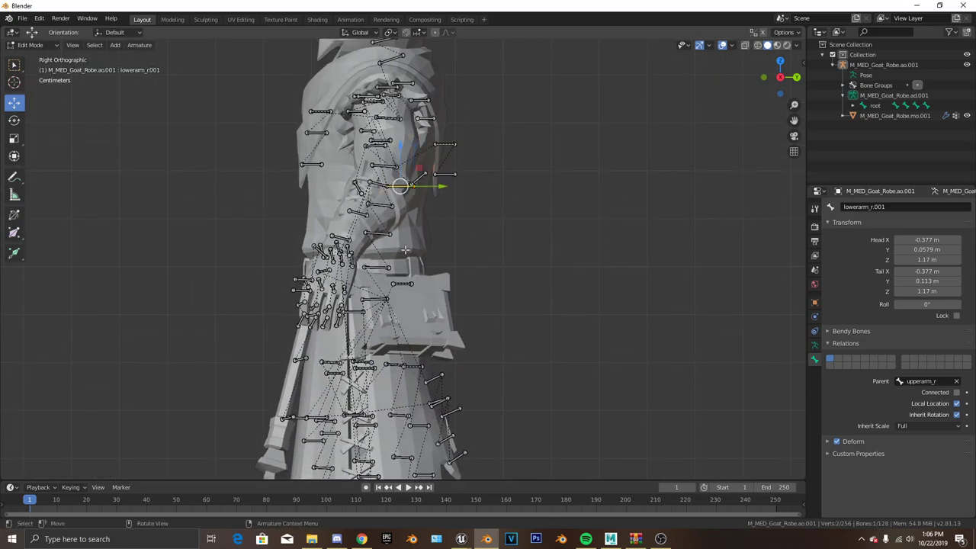
pyautogui.scroll(-5, 455, 246)
pyautogui.scroll(4, 453, 233)
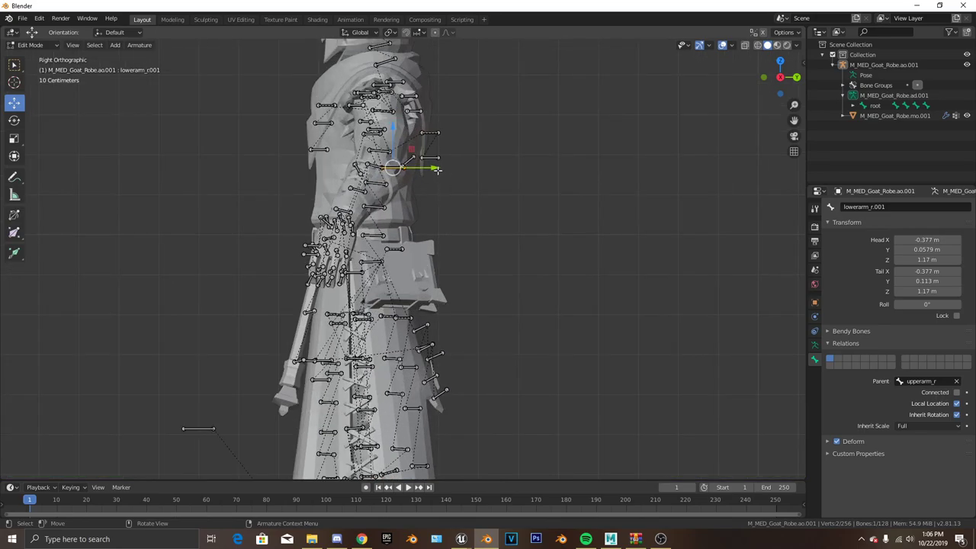
# Parent the bone extruded from lowerarm_r to ik_hand_root and turn off its Deform option
pyautogui.click(935, 381)
pyautogui.write('root')
pyautogui.press('Down')
pyautogui.press('Down')
pyautogui.press('Return')
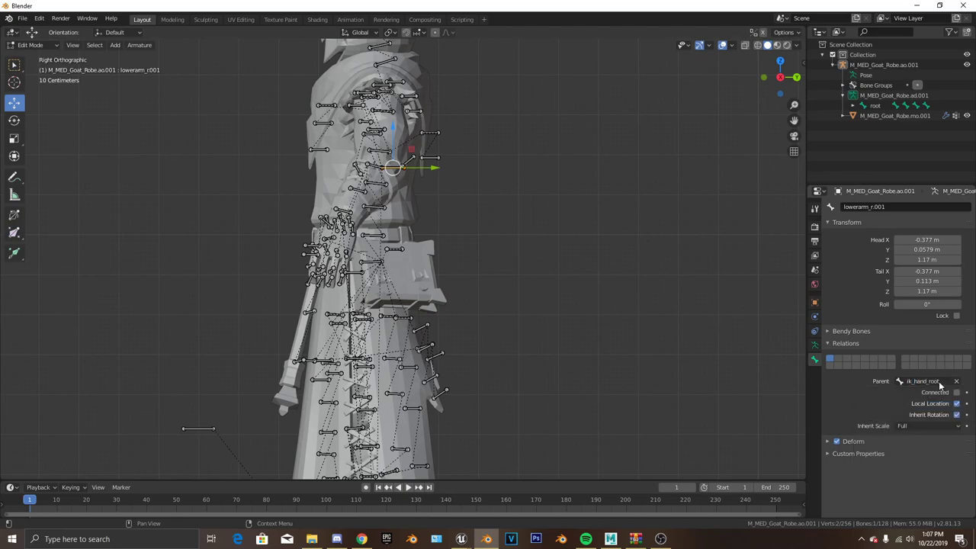
# Move the extruded elbow bone about 0.36 m along positive Y, out behind the character's back
pyautogui.press('g')
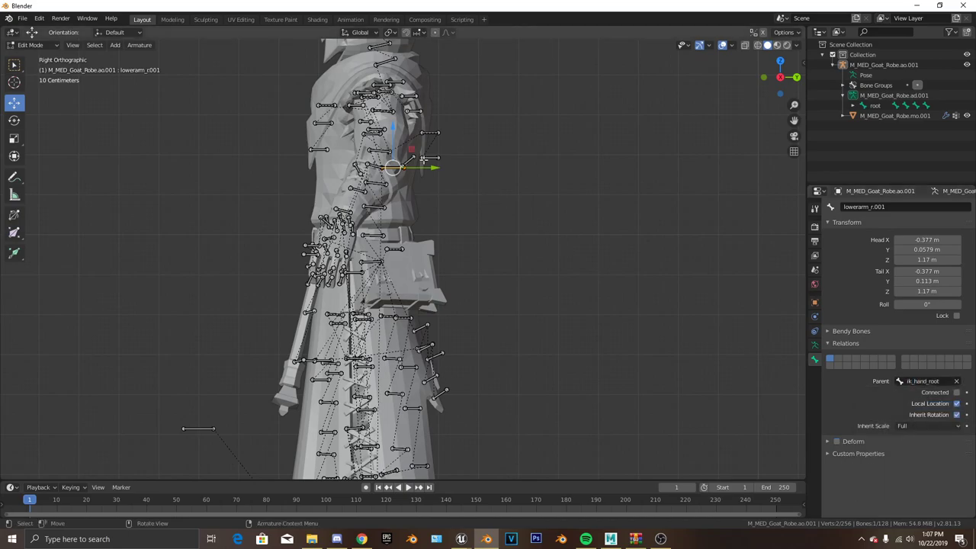
pyautogui.press('y')
pyautogui.click(584, 174)
pyautogui.scroll(-4, 532, 327)
pyautogui.keyDown('shift'); pyautogui.moveTo(533, 328); pyautogui.dragTo(526, 307, button='middle'); pyautogui.keyUp('shift')
pyautogui.moveTo(516, 195); pyautogui.dragTo(510, 198)
# Move the Ik Pole Leg_r bone about 0.13 m further along negative Y, away from the leg
pyautogui.click(302, 319)
pyautogui.press('g')
pyautogui.press('y')
pyautogui.click(277, 321)
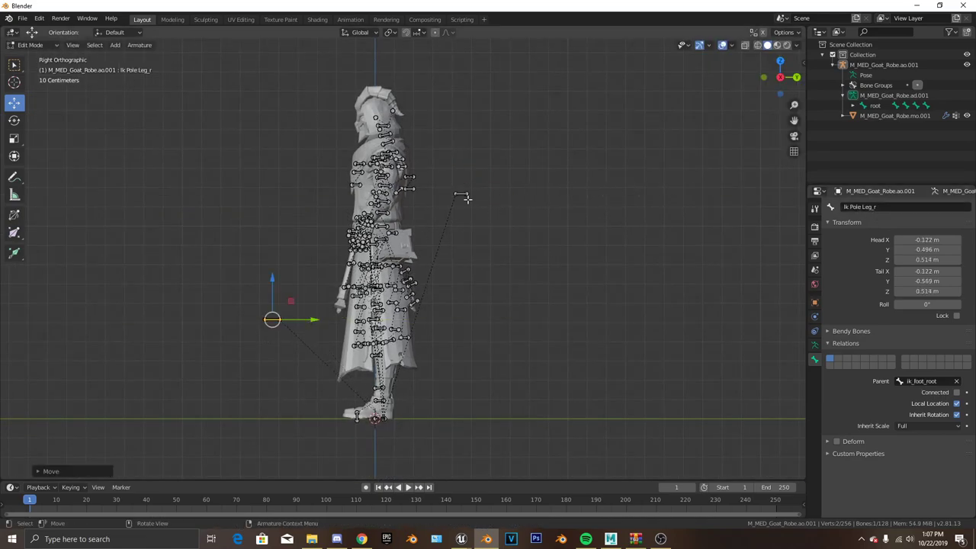
# Rename the bone behind the character's back as IK Pole Arm_r
pyautogui.click(460, 193)
pyautogui.doubleClick(875, 207)
pyautogui.write('Ik Pole')
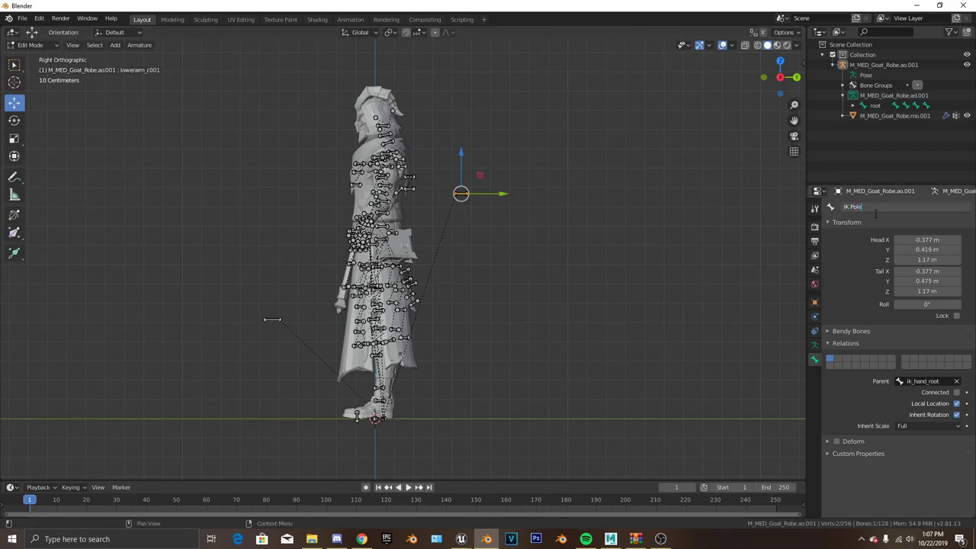
pyautogui.write(' Arm_r')
pyautogui.press('Return')
# Switch the armature from Edit Mode to Pose Mode
pyautogui.scroll(-4, 290, 323)
pyautogui.moveTo(290, 323); pyautogui.dragTo(457, 347, button='middle')
pyautogui.scroll(4, 373, 335)
pyautogui.click(32, 45)
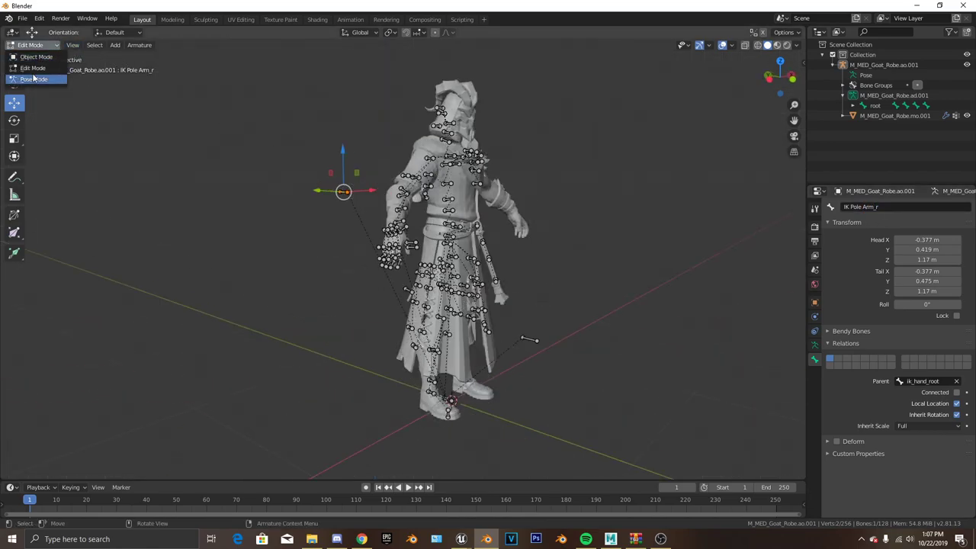
pyautogui.click(35, 79)
# Select the overlapping hand_r and ik_hand_gun bones in turn at the right wrist and examine the bones around the hand
pyautogui.scroll(6, 279, 278)
pyautogui.scroll(4, 350, 341)
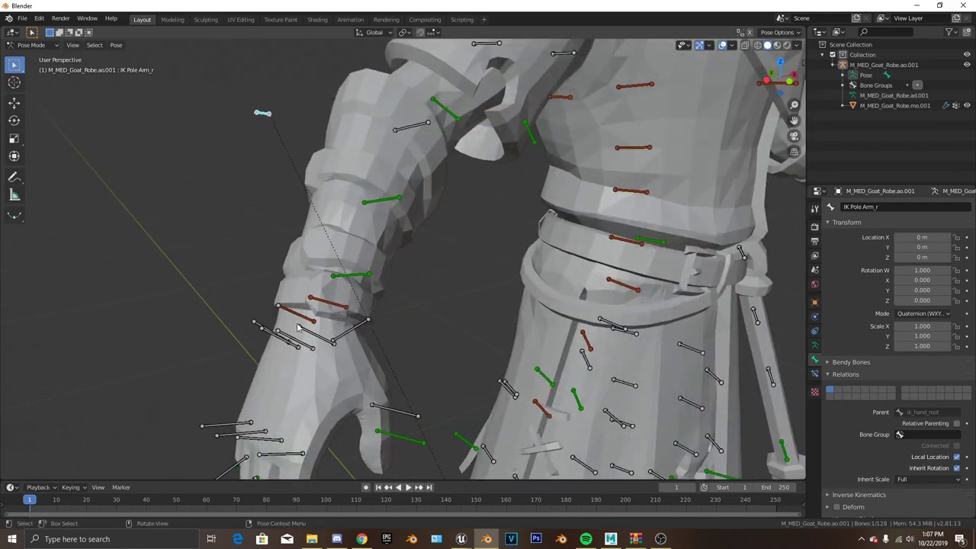
pyautogui.click(299, 308)
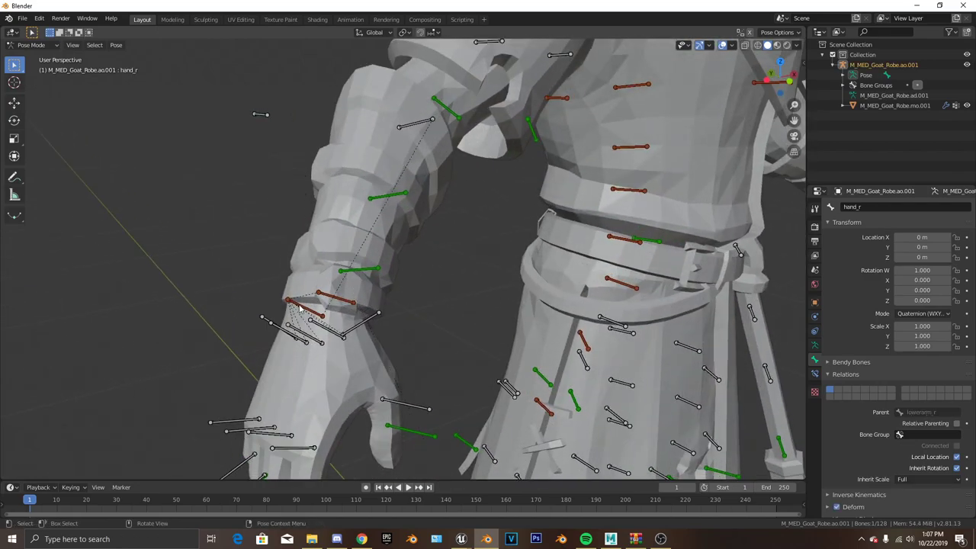
pyautogui.click(299, 308)
pyautogui.scroll(-4, 300, 309)
pyautogui.moveTo(301, 310); pyautogui.dragTo(488, 300, button='middle')
pyautogui.scroll(2, 334, 319)
pyautogui.scroll(4, 350, 333)
pyautogui.scroll(-1, 252, 336)
pyautogui.scroll(-5, 275, 328)
pyautogui.scroll(5, 488, 301)
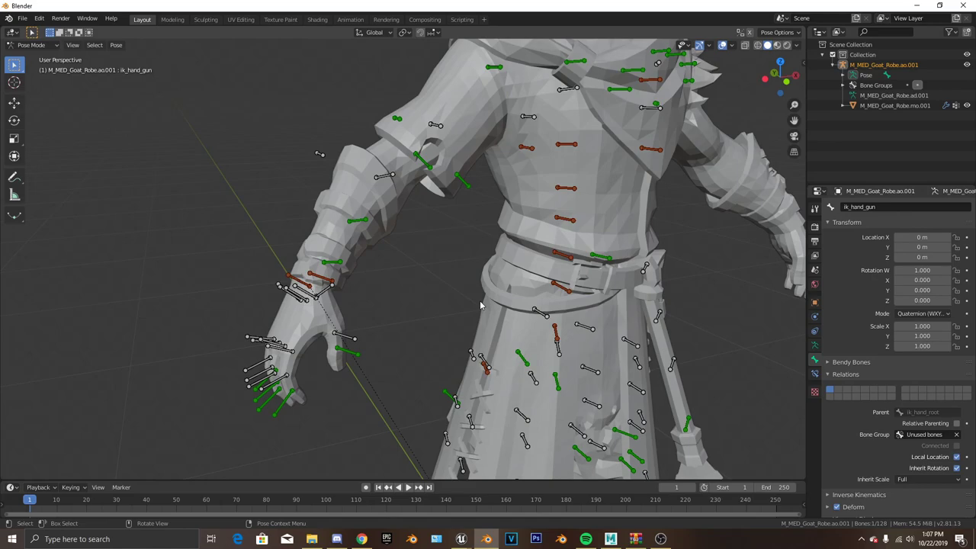
pyautogui.scroll(2, 479, 300)
pyautogui.scroll(-5, 410, 306)
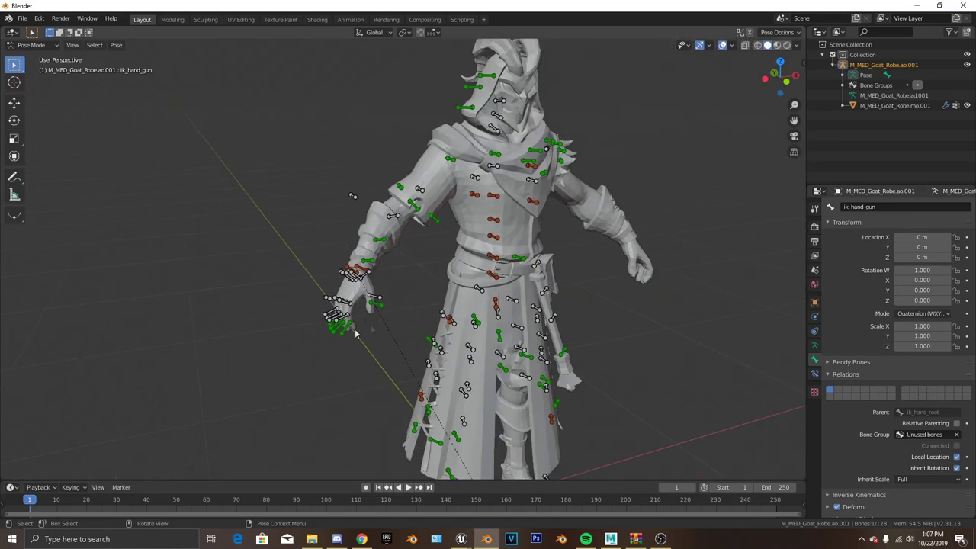
# Add an IK constraint to the hand_r bone at the right wrist, with ik_hand_r as its target
pyautogui.scroll(4, 394, 319)
pyautogui.moveTo(394, 319); pyautogui.dragTo(425, 322, button='middle')
pyautogui.scroll(1, 460, 322)
pyautogui.scroll(-4, 425, 325)
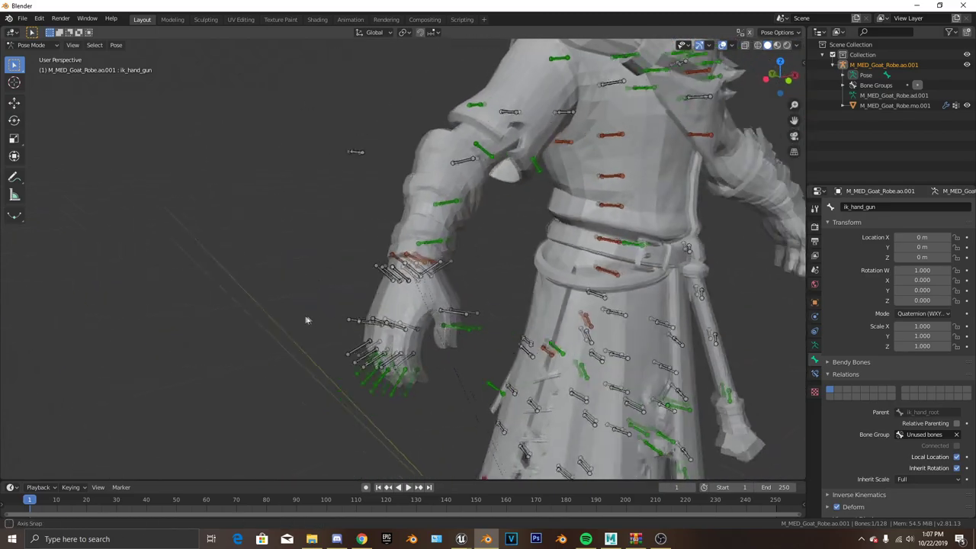
pyautogui.scroll(5, 395, 319)
pyautogui.moveTo(395, 319); pyautogui.dragTo(419, 321, button='middle')
pyautogui.scroll(5, 421, 321)
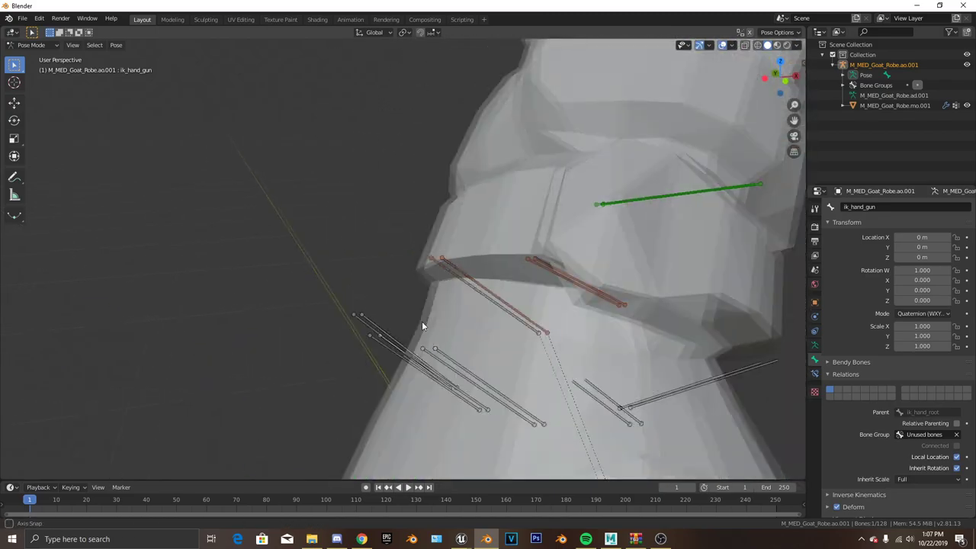
pyautogui.scroll(-5, 419, 321)
pyautogui.scroll(2, 401, 301)
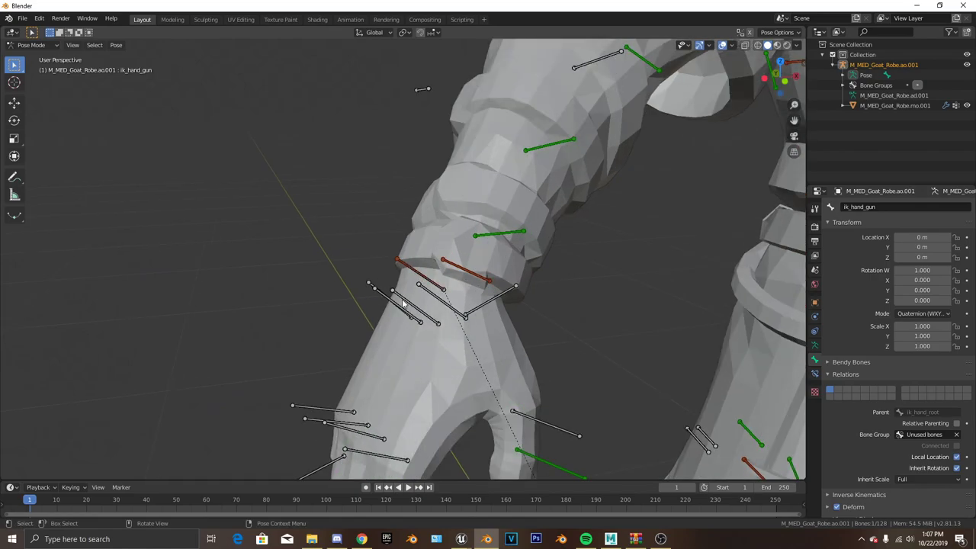
pyautogui.click(416, 274)
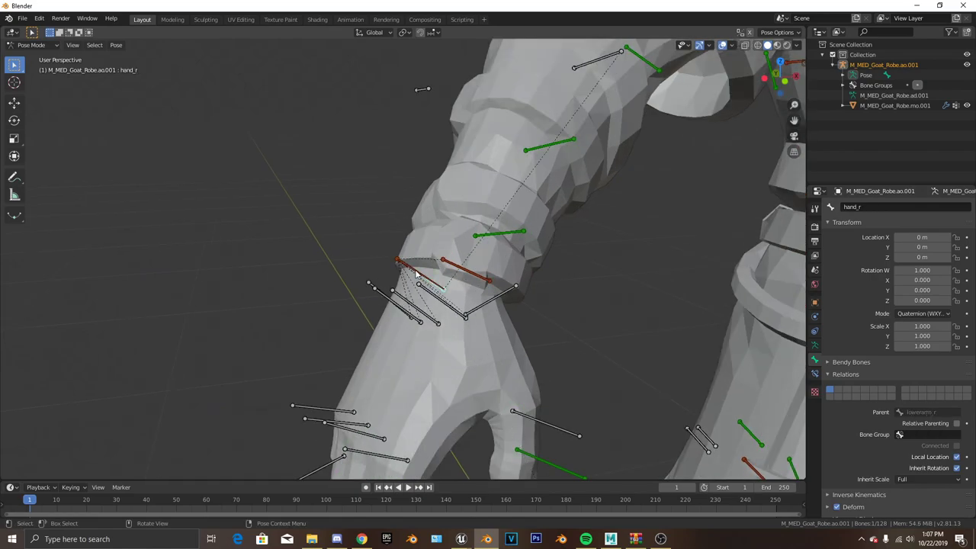
pyautogui.click(416, 275)
pyautogui.press('shift')
pyautogui.keyDown('shift'); pyautogui.click(411, 275); pyautogui.keyUp('shift')
pyautogui.hotkey('shift', 'i')
pyautogui.click(410, 273)
pyautogui.scroll(-6, 406, 278)
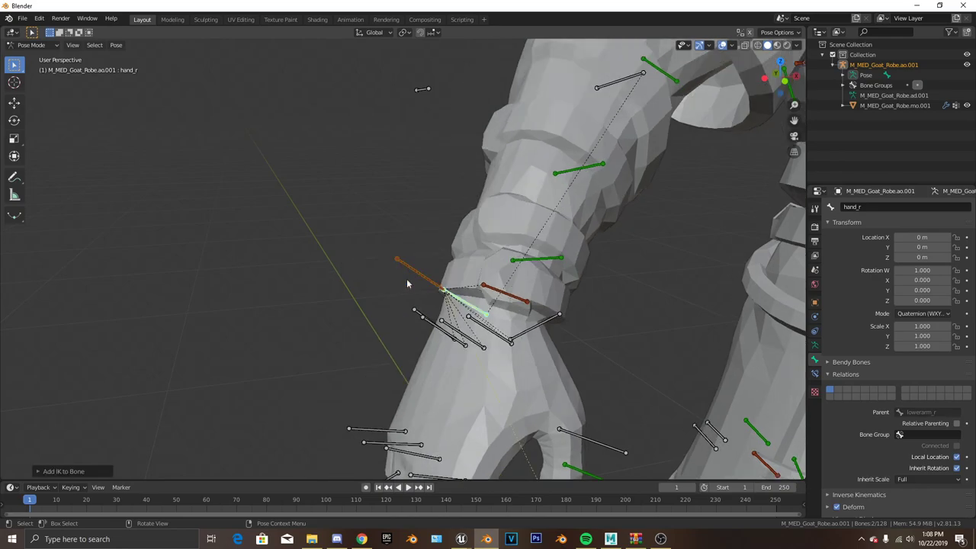
# Set the chain length of hand_r's IK constraint to 3 and enable its Rotation weight
pyautogui.moveTo(492, 311)
pyautogui.mouseDown(button='middle')
pyautogui.moveTo(392, 314)
pyautogui.moveTo(495, 314)
pyautogui.mouseUp(button='middle')
pyautogui.scroll(3, 494, 314)
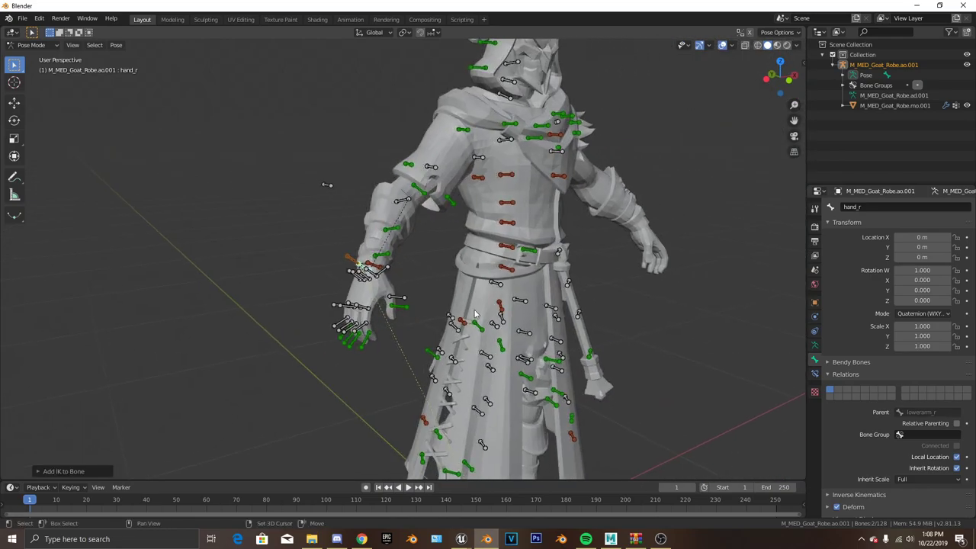
pyautogui.click(814, 373)
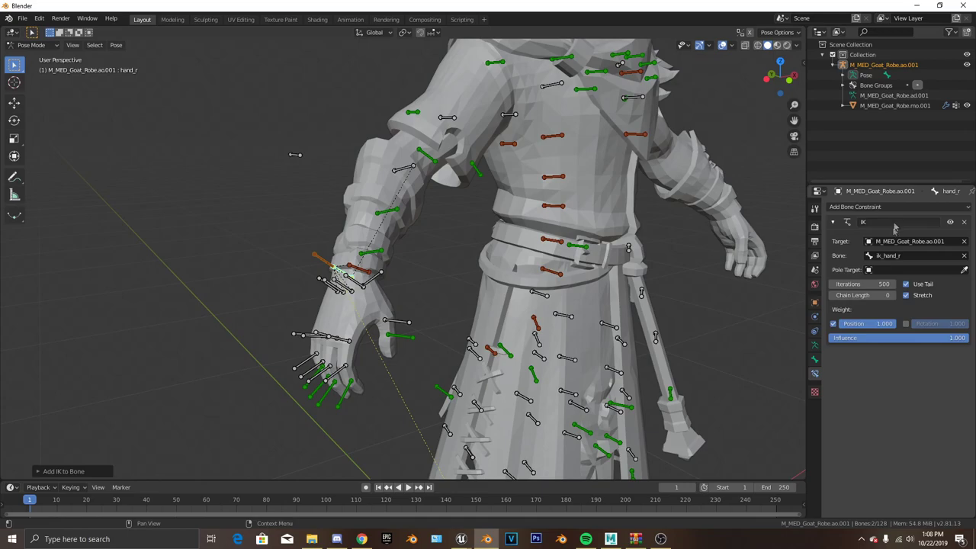
pyautogui.click(898, 296)
pyautogui.click(898, 296)
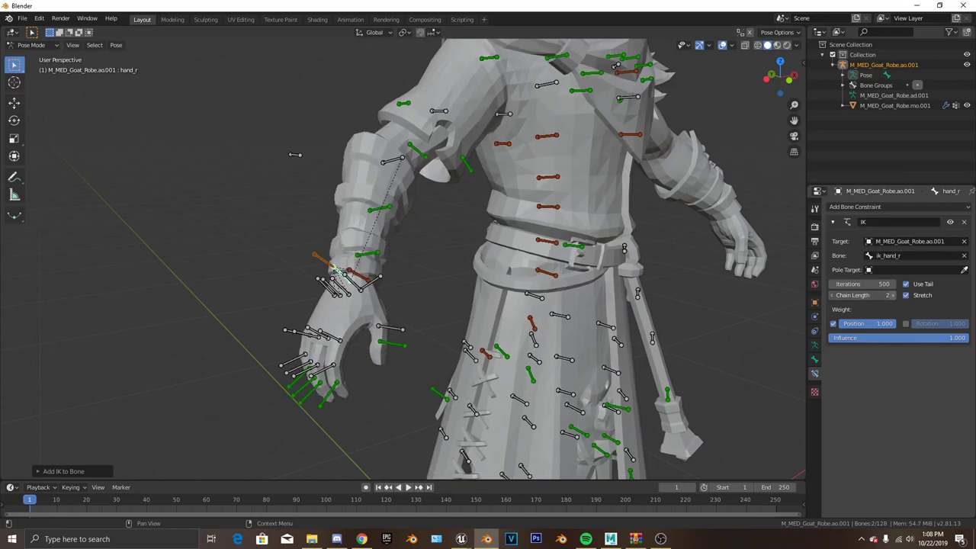
pyautogui.click(898, 296)
pyautogui.click(905, 324)
# Set the IK constraint's pole target to the armature M_MED_Goat_Robe.ao.001 with the bone IK Pole Arm_r
pyautogui.click(925, 269)
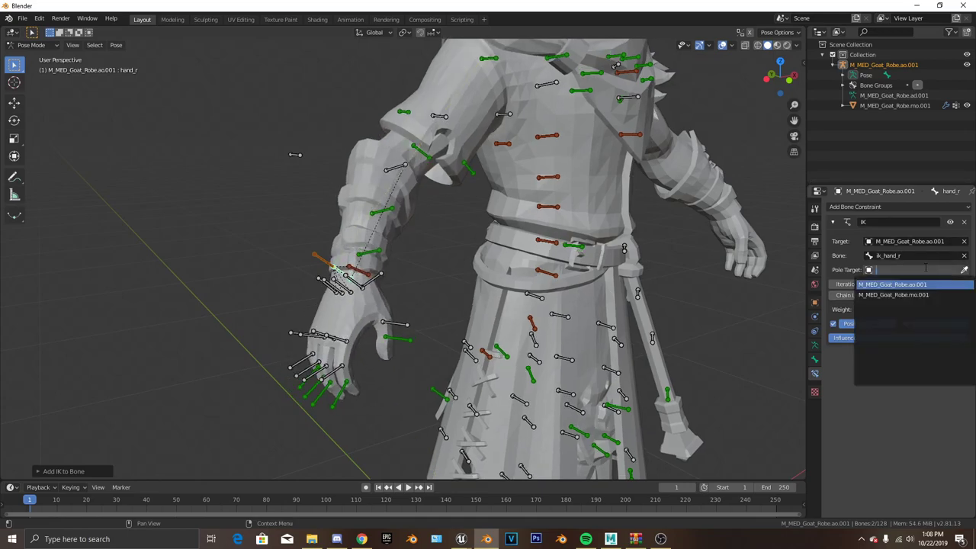
pyautogui.click(915, 284)
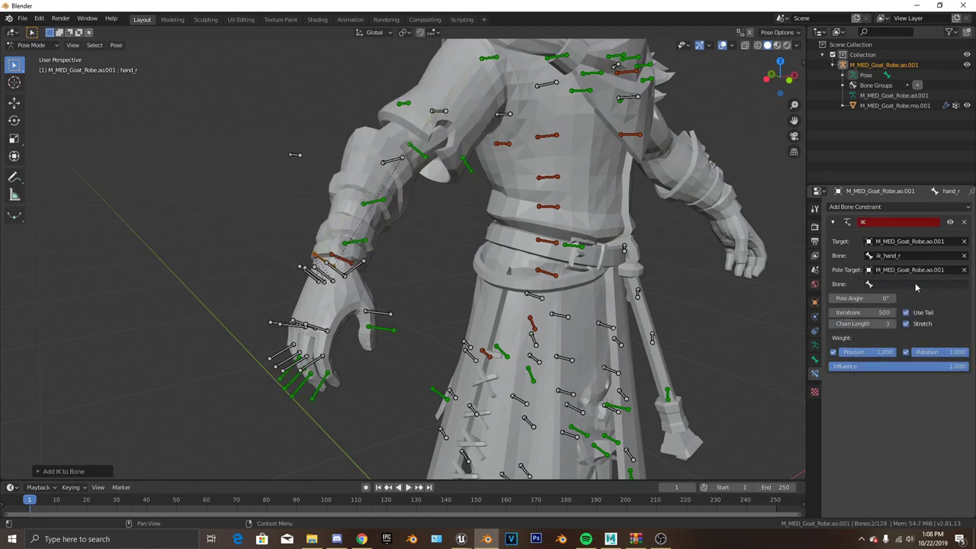
pyautogui.click(900, 284)
pyautogui.write('pole')
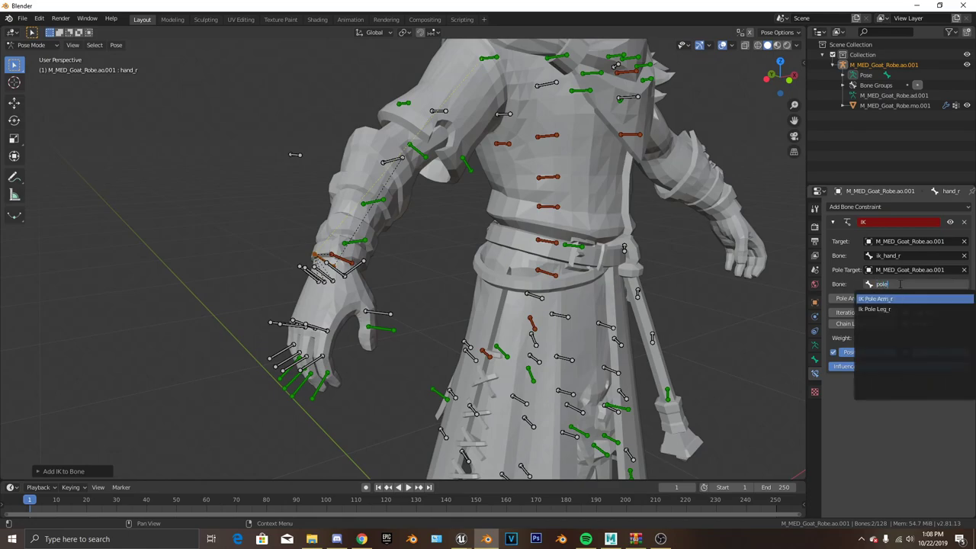
pyautogui.press('Return')
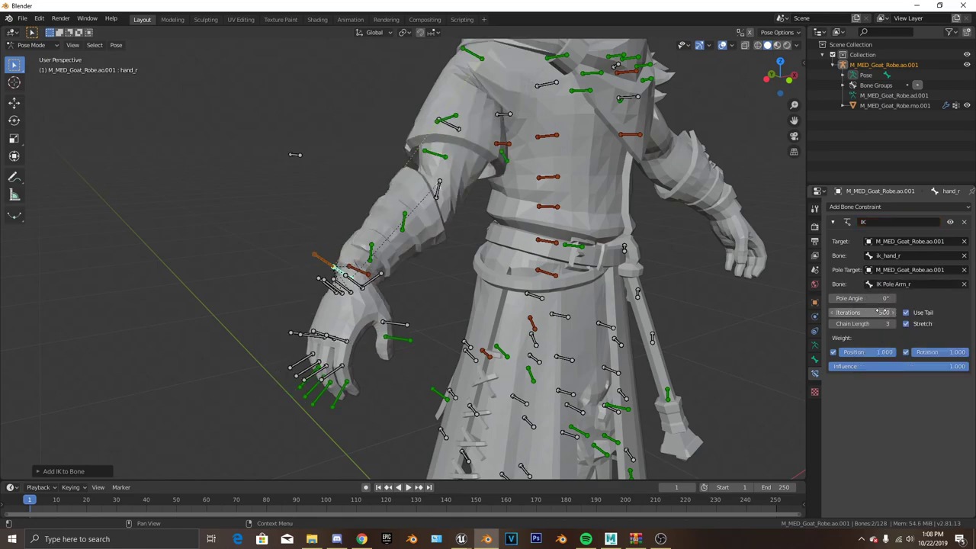
# Set the pole angle of hand_r's IK constraint to 180°
pyautogui.moveTo(297, 152)
pyautogui.mouseDown(button='middle')
pyautogui.moveTo(348, 172)
pyautogui.moveTo(313, 147)
pyautogui.mouseUp(button='middle')
pyautogui.click(874, 298)
pyautogui.press('Return')
pyautogui.scroll(-3, 328, 190)
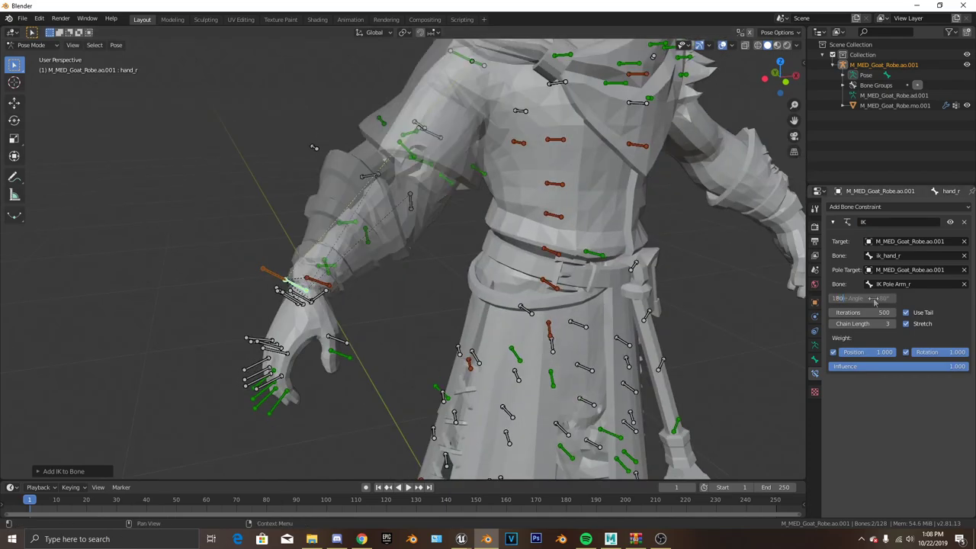
# Add an IK constraint to the foot_r bone at the right ankle, with ik_foot_r as its target
pyautogui.scroll(-4, 385, 297)
pyautogui.scroll(8, 411, 290)
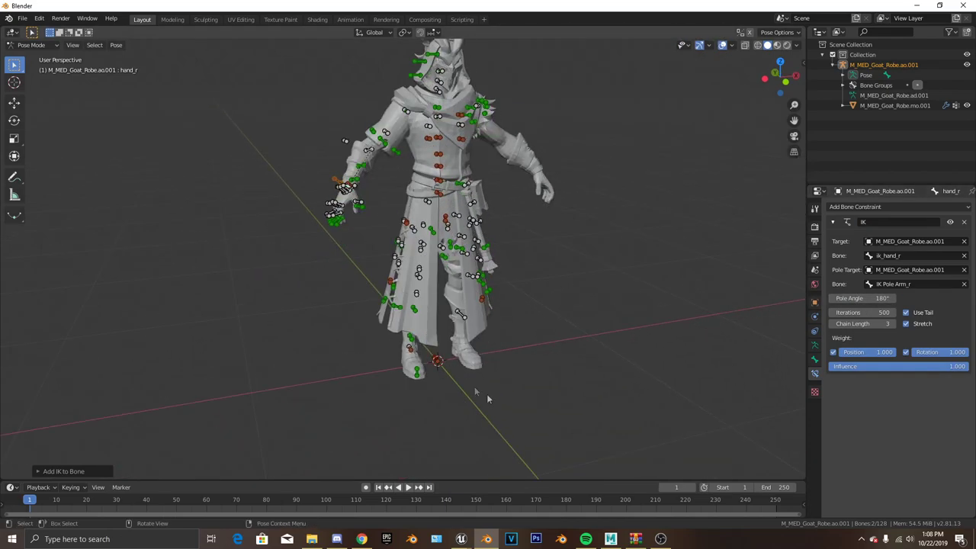
pyautogui.click(430, 257)
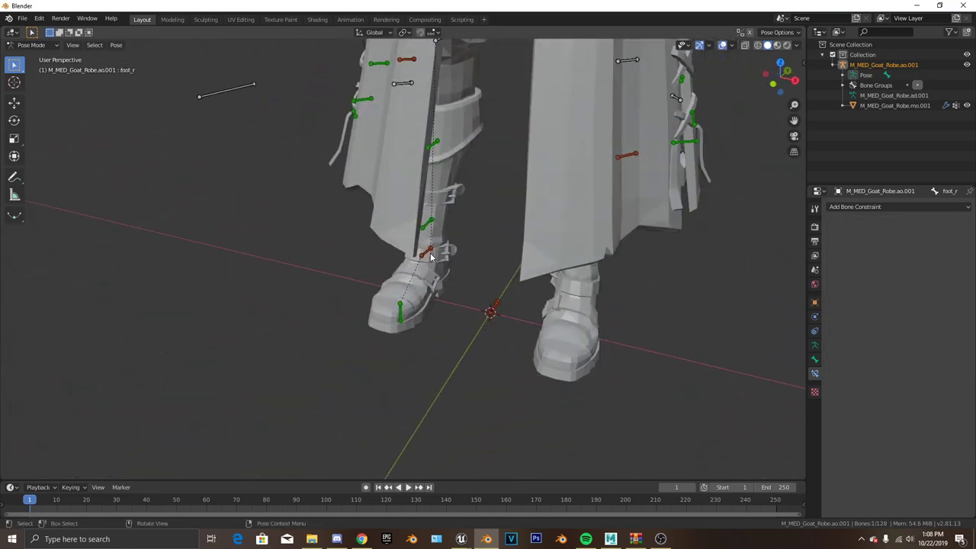
pyautogui.click(428, 255)
pyautogui.keyDown('shift'); pyautogui.click(428, 255); pyautogui.keyUp('shift')
pyautogui.hotkey('shift', 'i')
pyautogui.click(428, 255)
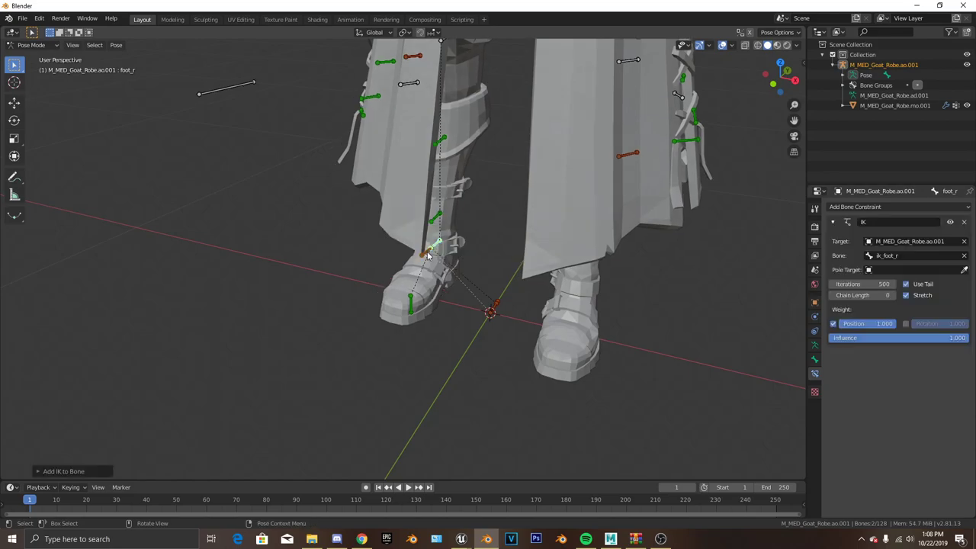
# Give foot_r's IK constraint Rotation and chain length 3, with M_MED_Goat_Robe.ao.001 and its bone Ik Pole Leg_r as pole target
pyautogui.click(905, 323)
pyautogui.moveTo(884, 295); pyautogui.dragTo(896, 302)
pyautogui.click(913, 270)
pyautogui.click(912, 285)
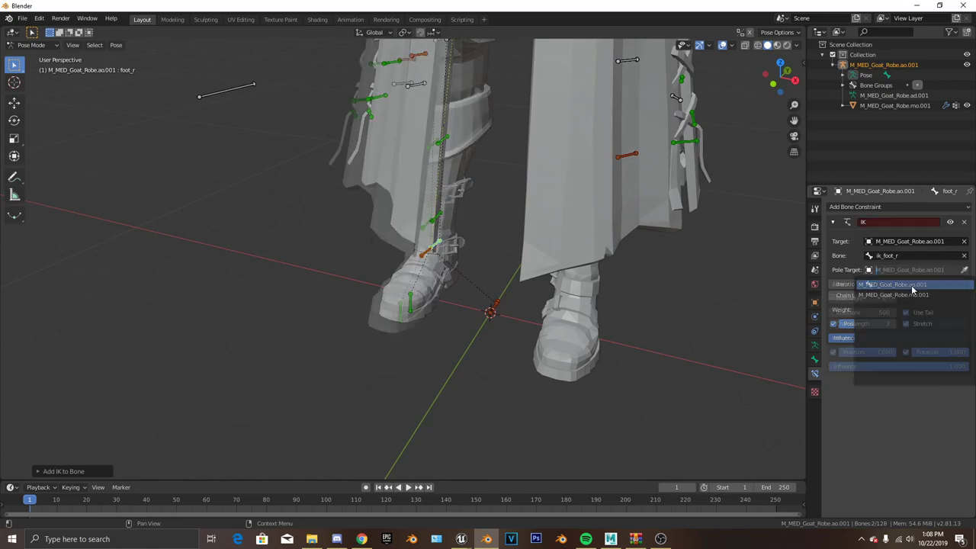
pyautogui.click(901, 283)
pyautogui.write('po')
pyautogui.press('Down')
pyautogui.press('Return')
# Test the right arm's IK by moving the ik_hand_r bone, and undo the move
pyautogui.scroll(-5, 487, 250)
pyautogui.moveTo(462, 221)
pyautogui.mouseDown(button='middle')
pyautogui.moveTo(510, 215)
pyautogui.moveTo(499, 337)
pyautogui.moveTo(324, 284)
pyautogui.moveTo(326, 370)
pyautogui.moveTo(394, 372)
pyautogui.moveTo(450, 225)
pyautogui.mouseUp(button='middle')
pyautogui.scroll(4, 326, 369)
pyautogui.scroll(3, 450, 225)
pyautogui.moveTo(376, 297); pyautogui.dragTo(335, 294, button='middle')
pyautogui.click(210, 240)
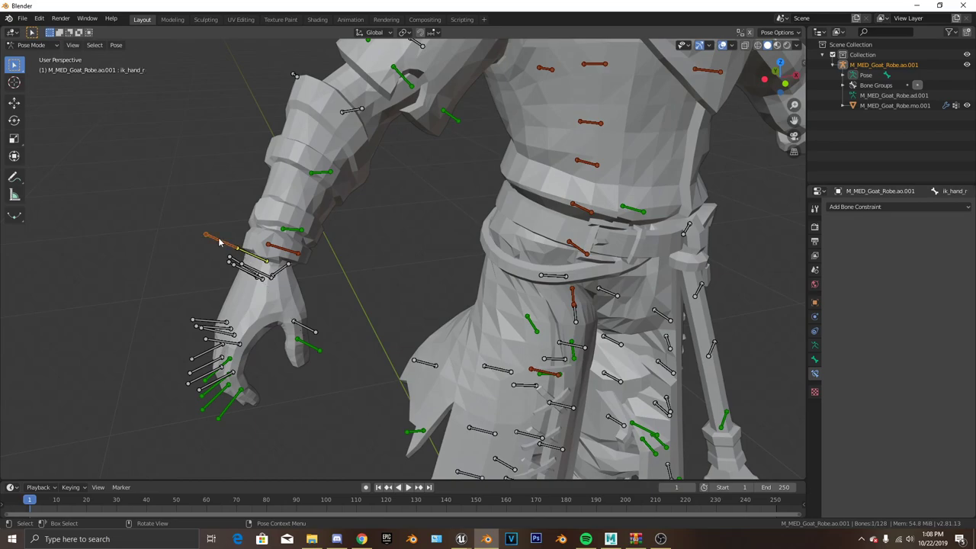
pyautogui.scroll(-5, 219, 241)
pyautogui.moveTo(219, 240); pyautogui.dragTo(335, 169, button='middle')
pyautogui.press('g')
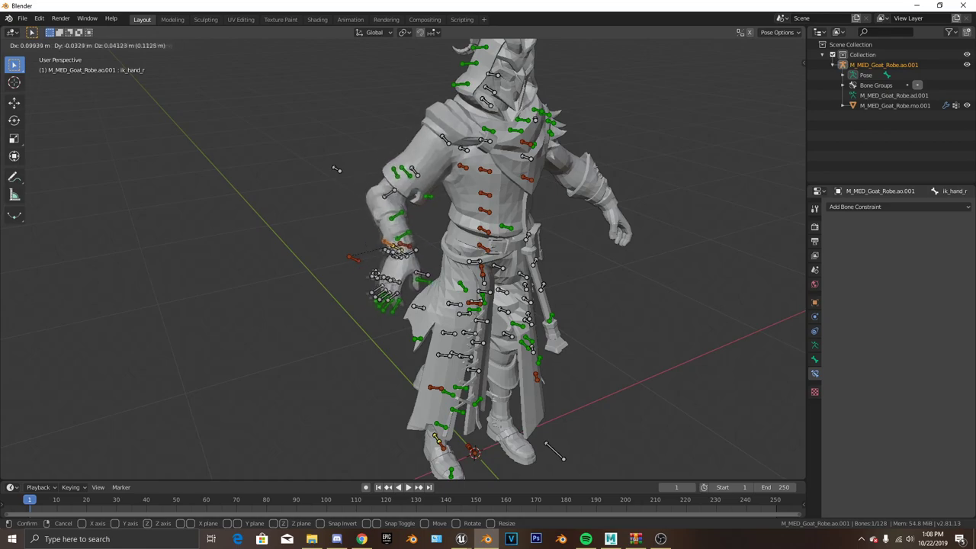
pyautogui.click(366, 248)
pyautogui.hotkey('ctrl', 'z')
# Try moving the ik_foot_r bone to test the right leg's IK
pyautogui.moveTo(389, 252); pyautogui.dragTo(233, 351, button='middle')
pyautogui.scroll(3, 333, 226)
pyautogui.moveTo(232, 350); pyautogui.dragTo(427, 346, button='middle')
pyautogui.click(394, 337)
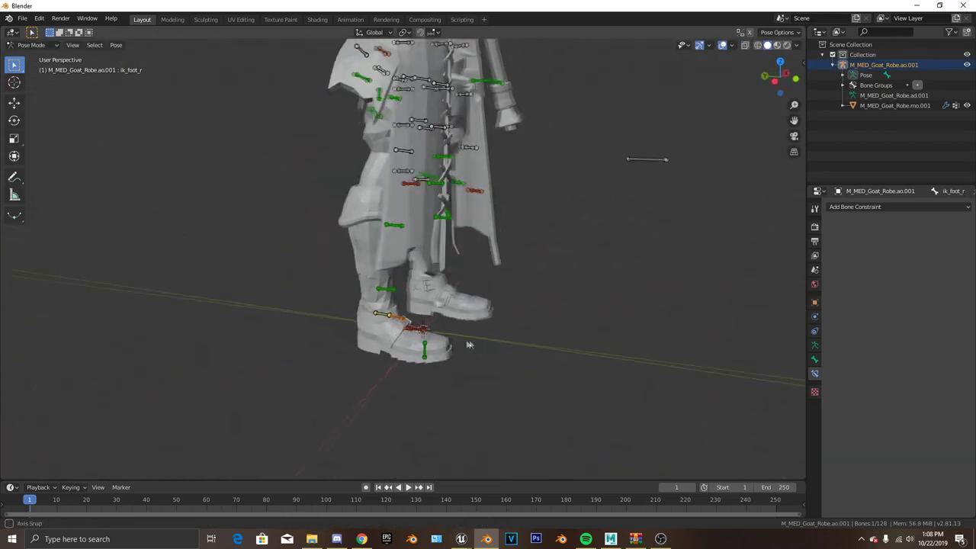
pyautogui.press('g')
pyautogui.click(490, 305)
pyautogui.moveTo(491, 305); pyautogui.dragTo(277, 329, button='middle')
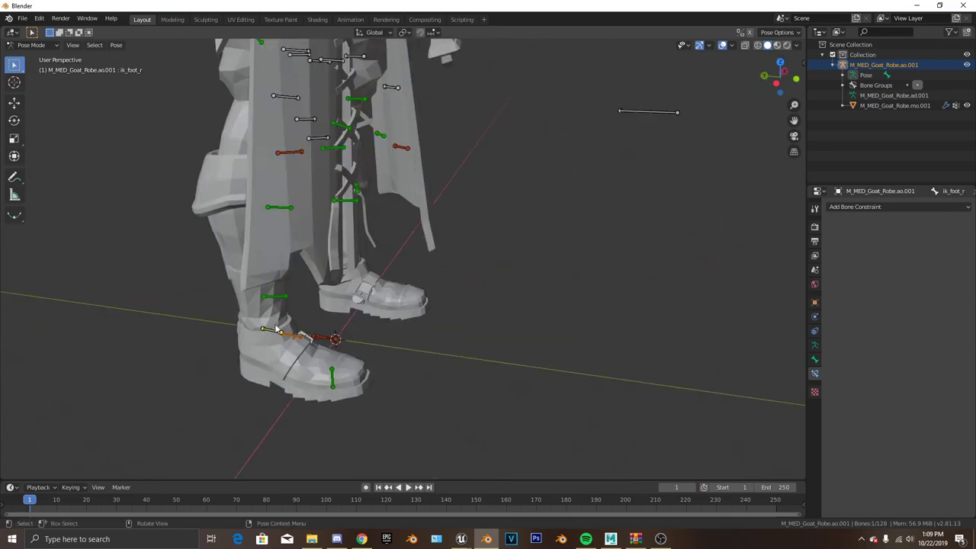
# Set the pole angle of foot_r's IK constraint to 180°
pyautogui.click(279, 331)
pyautogui.click(877, 298)
pyautogui.write('180')
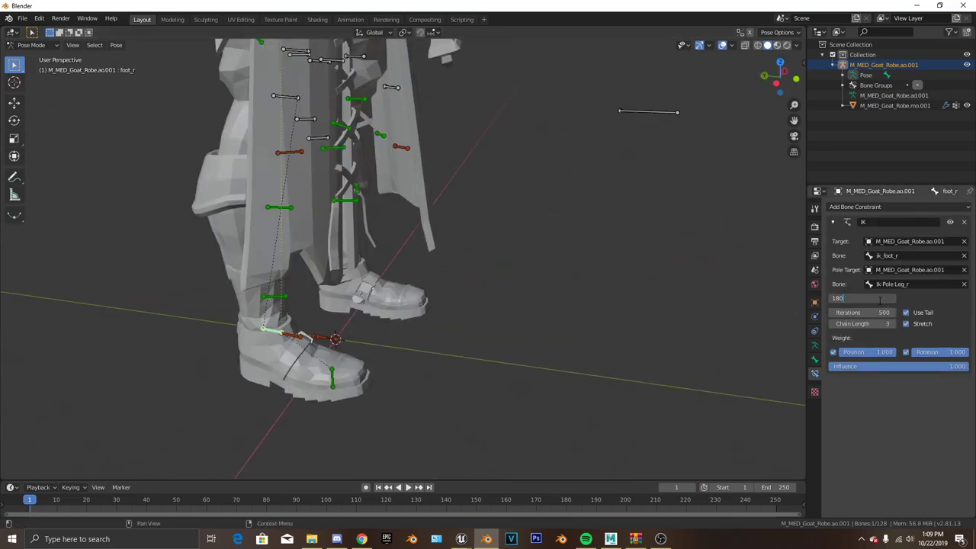
pyautogui.press('Return')
# Switch the armature from Pose Mode to Edit Mode and view the character from the front
pyautogui.scroll(-5, 526, 282)
pyautogui.moveTo(526, 282); pyautogui.dragTo(448, 355, button='middle')
pyautogui.scroll(-3, 368, 350)
pyautogui.scroll(2, 457, 351)
pyautogui.click(39, 45)
pyautogui.click(32, 68)
pyautogui.press('KP_1')
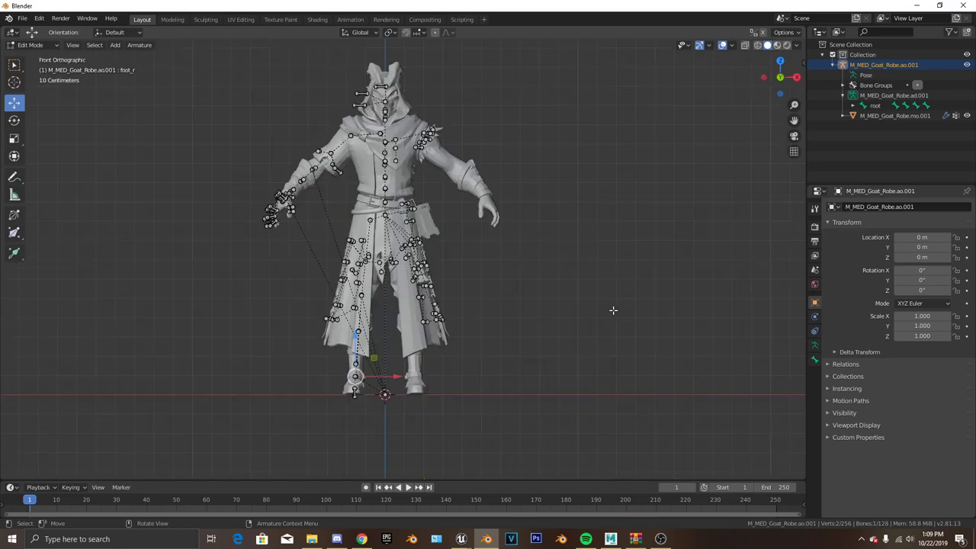
# Select all of the armature's bones and symmetrize them onto the character's left side
pyautogui.scroll(2, 274, 377)
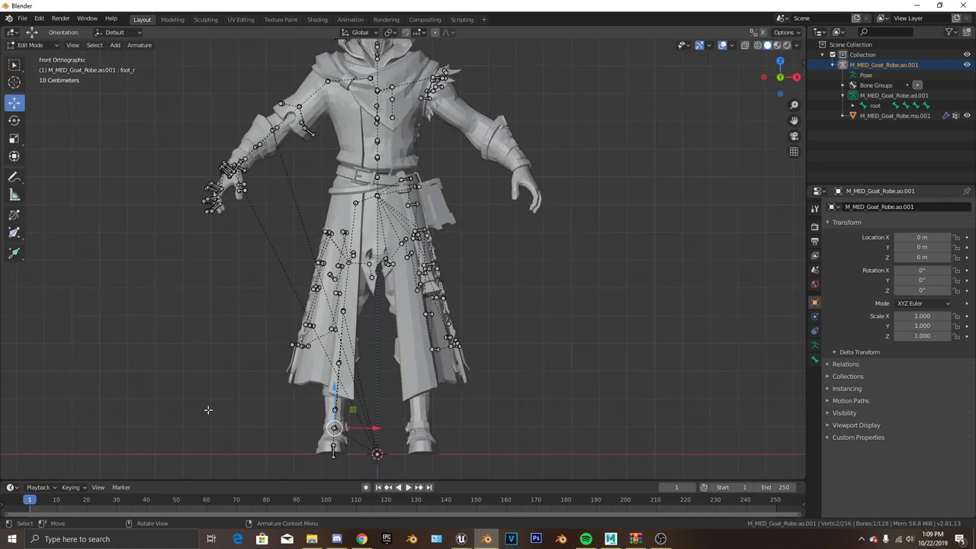
pyautogui.scroll(-2, 207, 409)
pyautogui.press('b')
pyautogui.moveTo(233, 118); pyautogui.dragTo(384, 397)
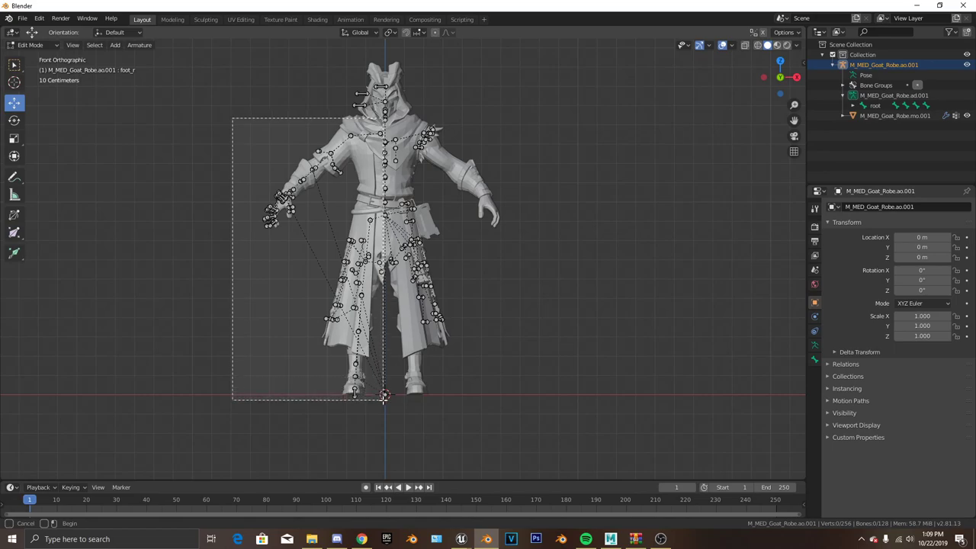
pyautogui.moveTo(384, 397); pyautogui.dragTo(384, 396)
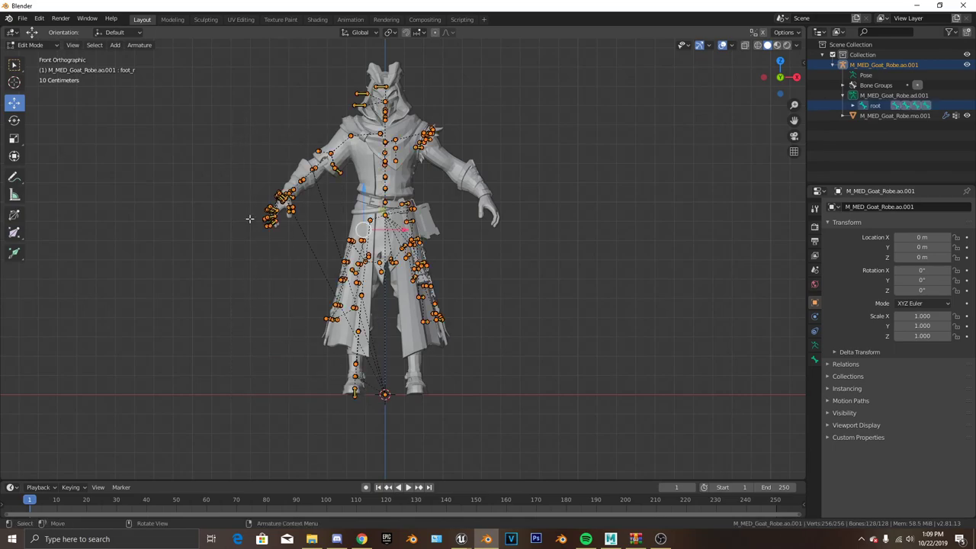
pyautogui.moveTo(497, 244); pyautogui.dragTo(303, 290, button='middle')
pyautogui.rightClick(332, 244)
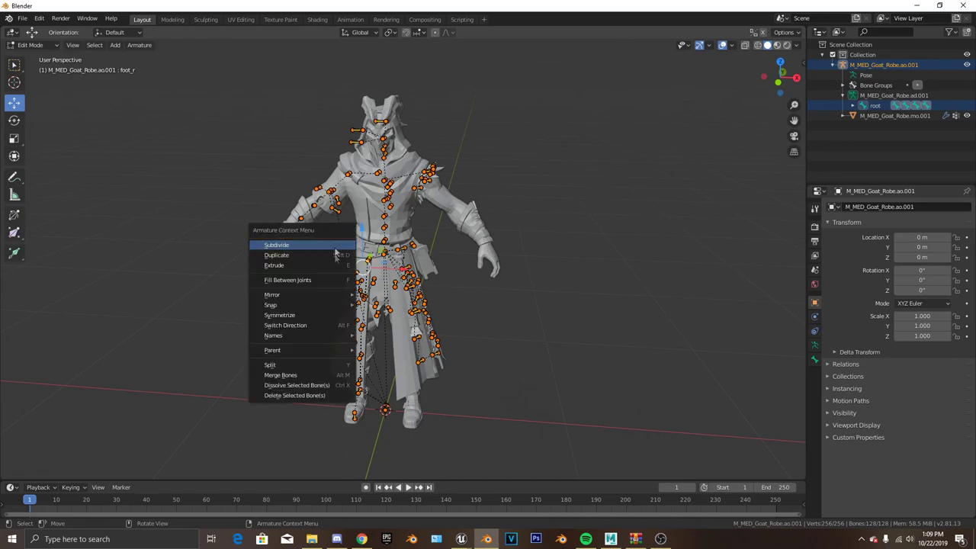
pyautogui.click(279, 315)
pyautogui.moveTo(312, 321); pyautogui.dragTo(560, 354, button='middle')
pyautogui.moveTo(460, 358); pyautogui.dragTo(497, 359, button='middle')
pyautogui.scroll(5, 497, 359)
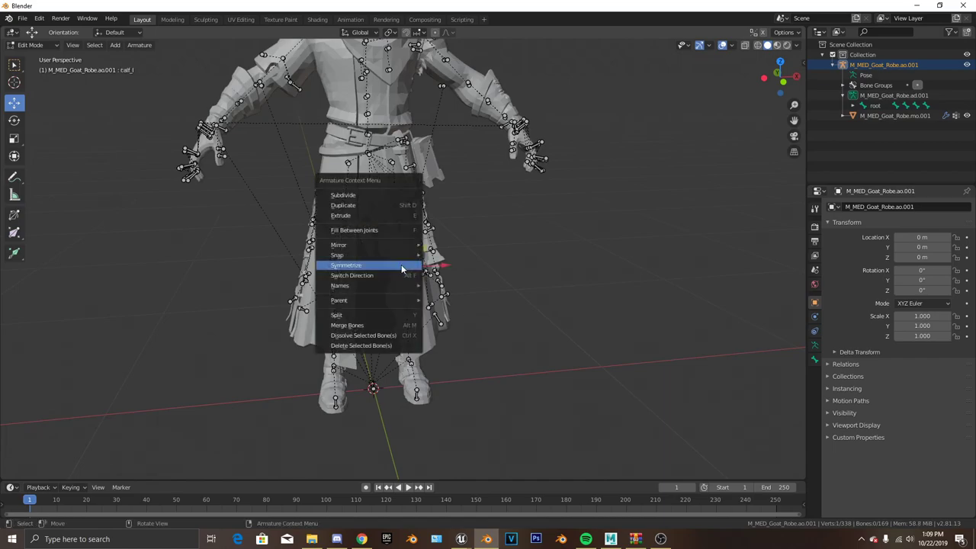
# Leave Edit Mode and return the armature to Pose Mode
pyautogui.moveTo(384, 229); pyautogui.dragTo(333, 293, button='middle')
pyautogui.press('Tab')
pyautogui.scroll(-4, 444, 244)
pyautogui.scroll(3, 466, 299)
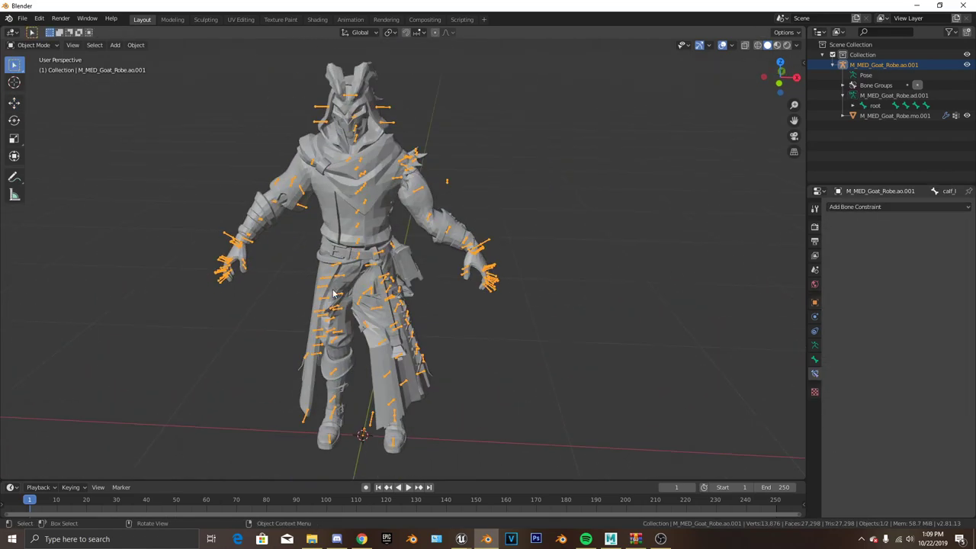
pyautogui.scroll(4, 41, 92)
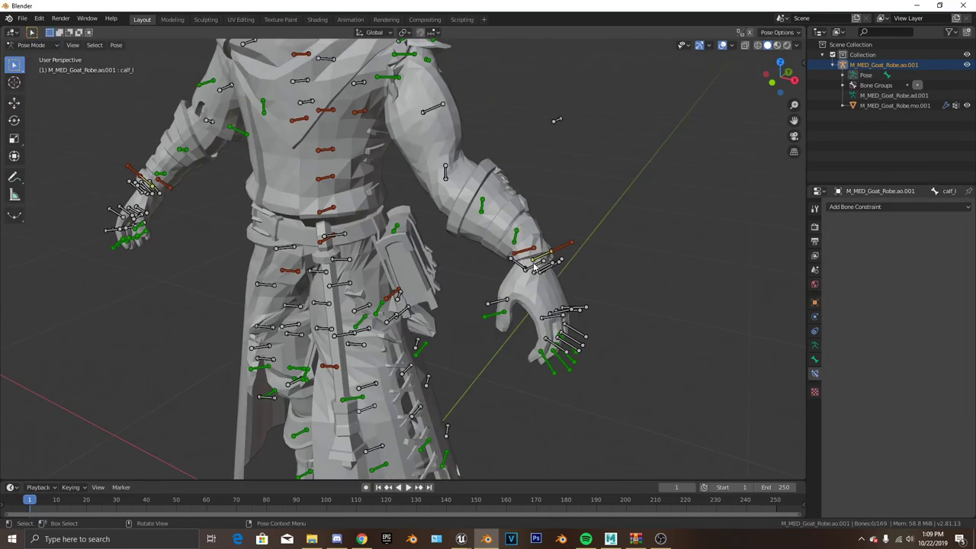
# Set the pole angle to 0° in the IK constraints of both hand_l and foot_l
pyautogui.click(542, 257)
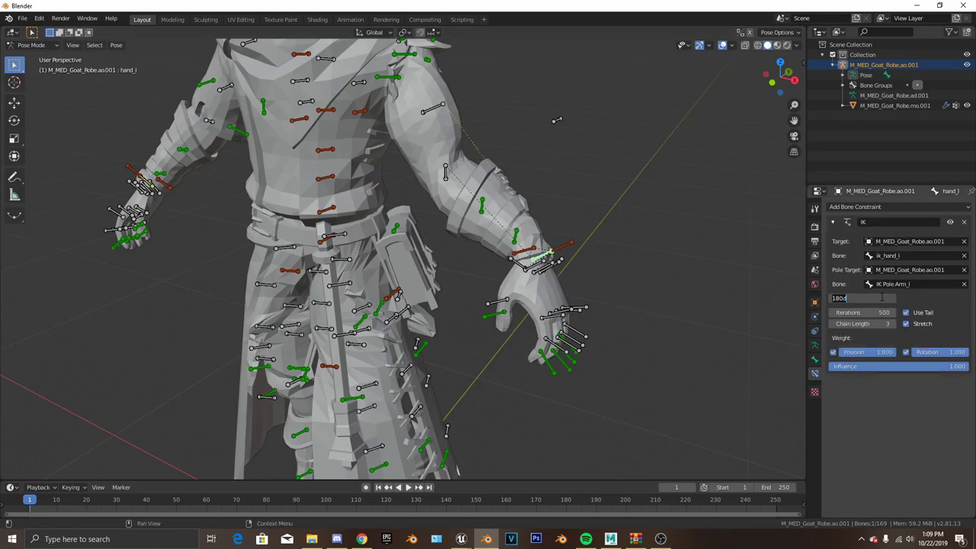
pyautogui.press('Return')
pyautogui.keyDown('shift'); pyautogui.moveTo(462, 405); pyautogui.dragTo(471, 182, button='middle'); pyautogui.keyUp('shift')
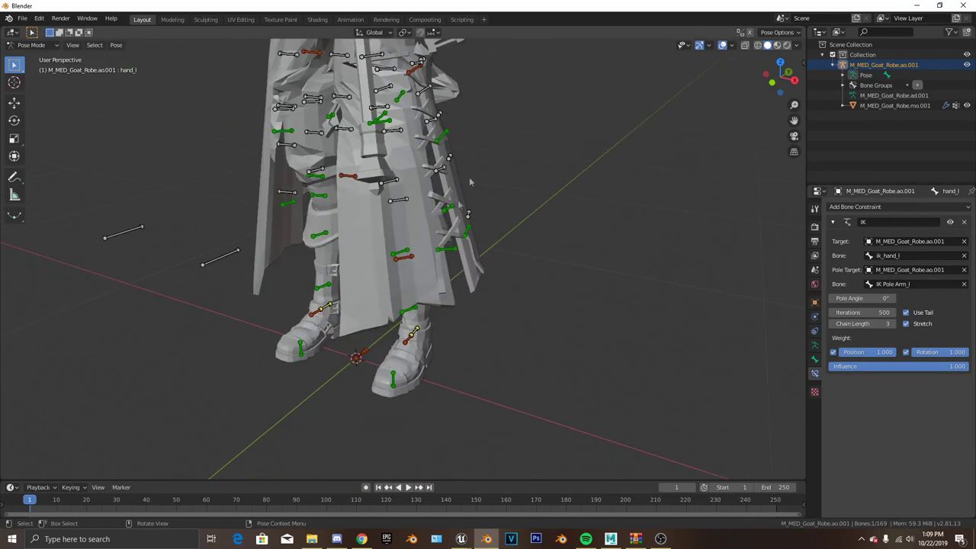
pyautogui.click(417, 332)
pyautogui.moveTo(420, 333); pyautogui.dragTo(482, 325, button='middle')
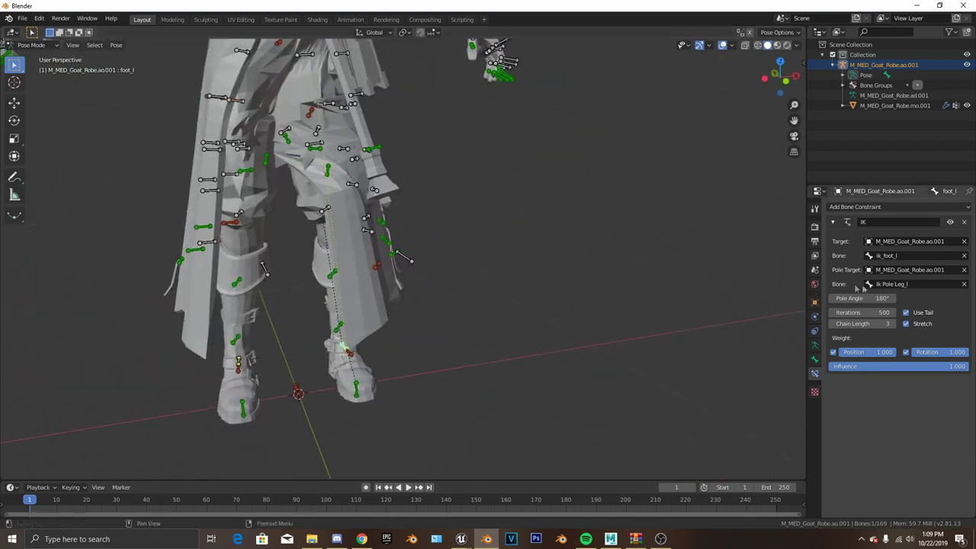
# Select the pelvis bone at the character's waist in Pose Mode
pyautogui.scroll(-4, 407, 285)
pyautogui.moveTo(427, 305); pyautogui.dragTo(325, 313, button='middle')
pyautogui.scroll(3, 365, 343)
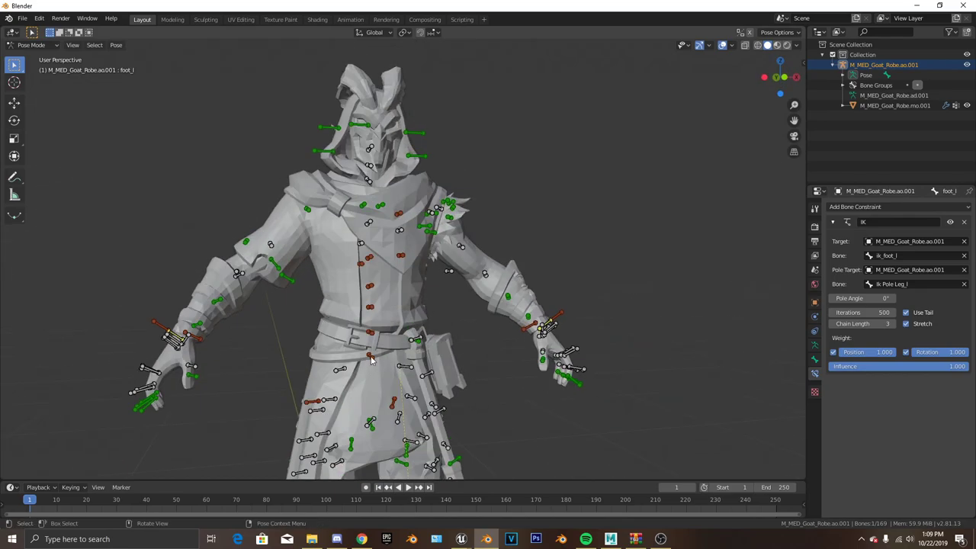
pyautogui.click(370, 358)
pyautogui.scroll(-2, 396, 366)
pyautogui.keyDown('shift'); pyautogui.moveTo(462, 379); pyautogui.dragTo(471, 222, button='middle'); pyautogui.keyUp('shift')
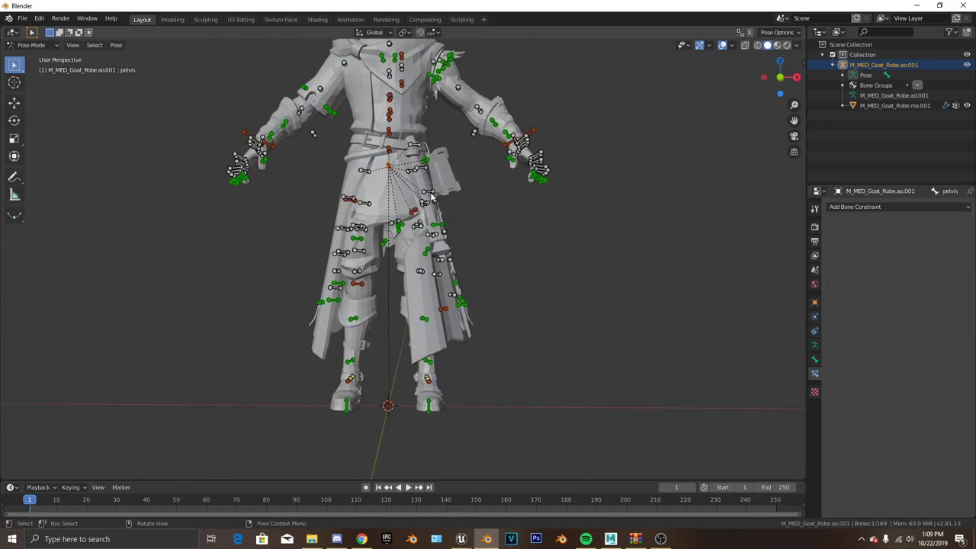
# Examine the bones linked to the pelvis around the belt, book and robe from several angles
pyautogui.scroll(5, 429, 166)
pyautogui.moveTo(429, 165); pyautogui.dragTo(467, 261, button='middle')
pyautogui.scroll(-4, 463, 244)
pyautogui.keyDown('shift'); pyautogui.moveTo(445, 180); pyautogui.dragTo(469, 301, button='middle'); pyautogui.keyUp('shift')
pyautogui.moveTo(469, 301); pyautogui.dragTo(505, 195, button='middle')
pyautogui.scroll(3, 381, 308)
pyautogui.scroll(-2, 487, 260)
pyautogui.scroll(1, 448, 258)
pyautogui.keyDown('shift'); pyautogui.moveTo(459, 318); pyautogui.dragTo(402, 219, button='middle'); pyautogui.keyUp('shift')
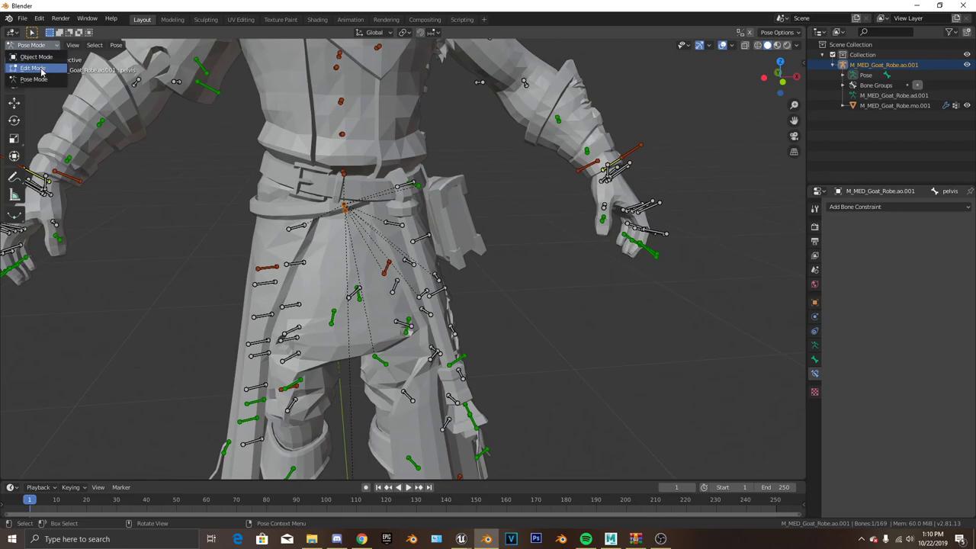
# Switch the armature from Pose Mode to Edit Mode for work on the bones around the belt
pyautogui.click(33, 68)
pyautogui.moveTo(533, 342); pyautogui.dragTo(467, 273, button='middle')
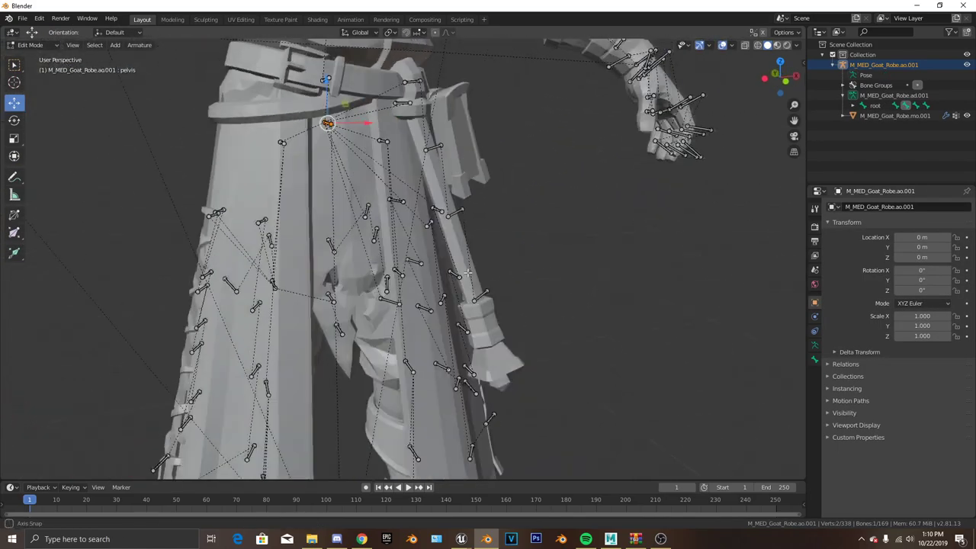
pyautogui.keyDown('shift'); pyautogui.moveTo(484, 212); pyautogui.dragTo(490, 274, button='middle'); pyautogui.keyUp('shift')
pyautogui.scroll(1, 490, 276)
pyautogui.keyDown('shift'); pyautogui.moveTo(491, 362); pyautogui.dragTo(492, 453, button='middle'); pyautogui.keyUp('shift')
pyautogui.moveTo(494, 335)
pyautogui.mouseDown(button='middle')
pyautogui.moveTo(455, 313)
pyautogui.moveTo(500, 324)
pyautogui.mouseUp(button='middle')
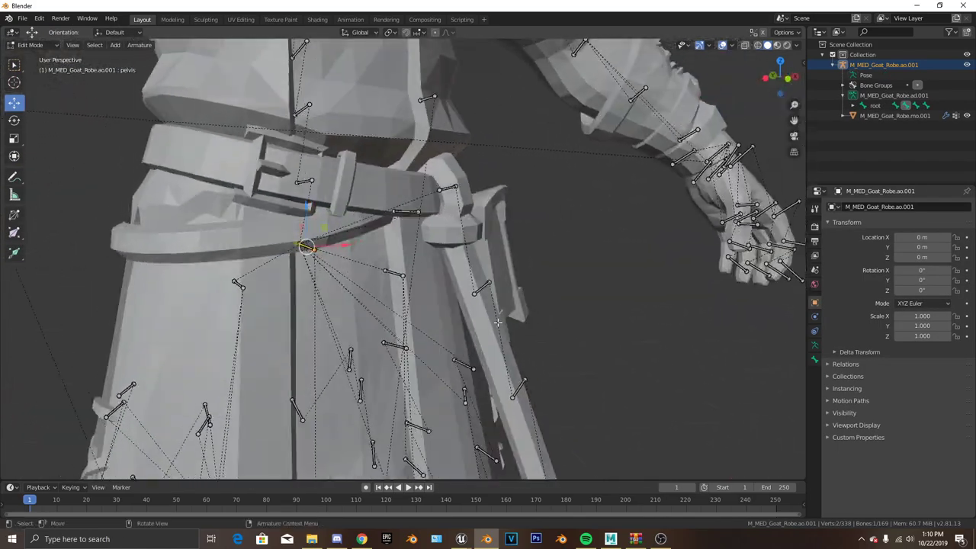
# Select the dyn_book_base bone beside the belt and set its parent to thigh_l
pyautogui.moveTo(364, 285); pyautogui.dragTo(390, 284, button='middle')
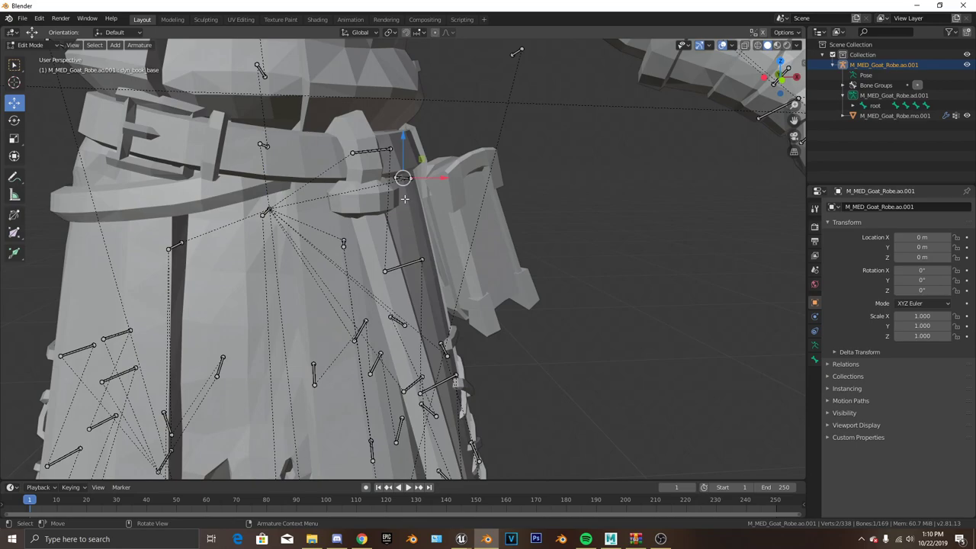
pyautogui.scroll(4, 406, 192)
pyautogui.moveTo(402, 119); pyautogui.dragTo(410, 157, button='middle')
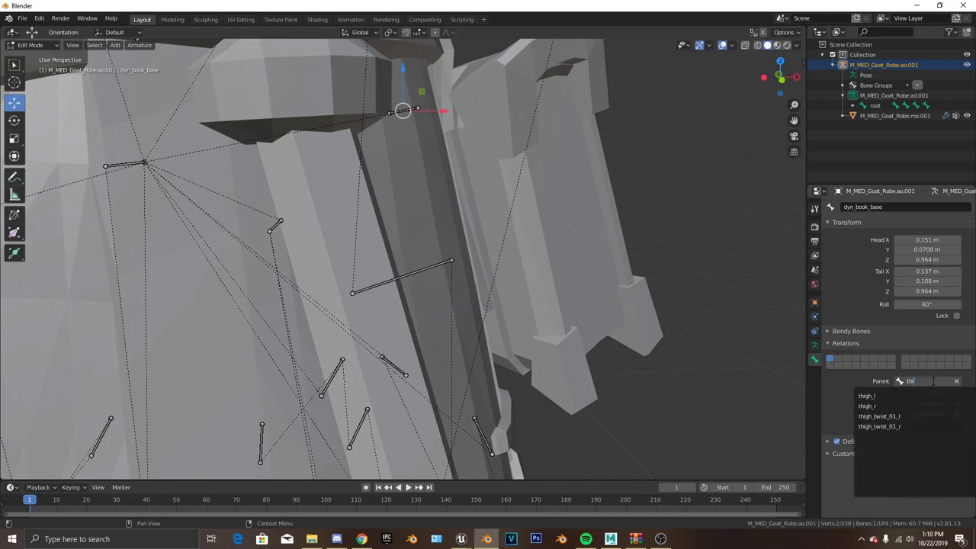
pyautogui.scroll(-6, 533, 388)
pyautogui.moveTo(531, 388); pyautogui.dragTo(549, 366, button='middle')
pyautogui.scroll(-2, 434, 379)
pyautogui.scroll(-4, 427, 369)
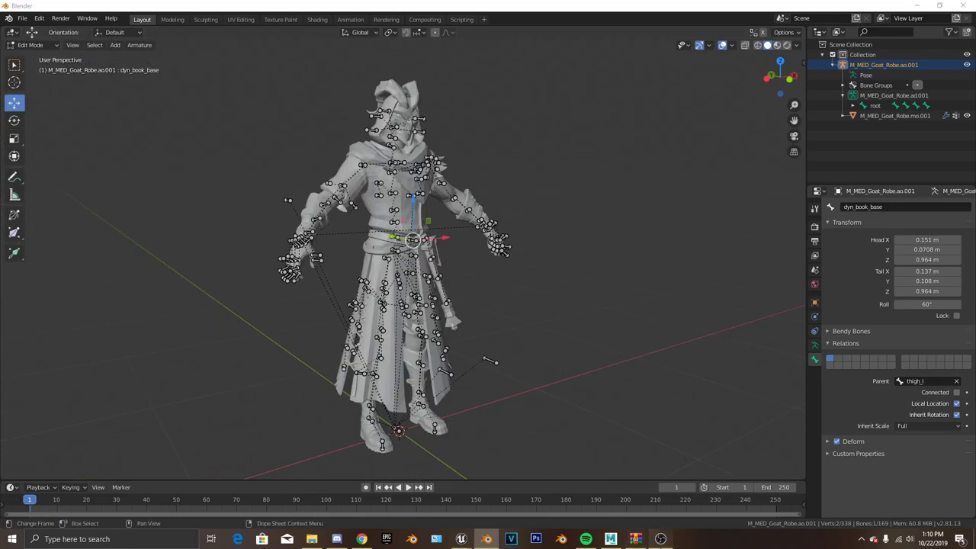